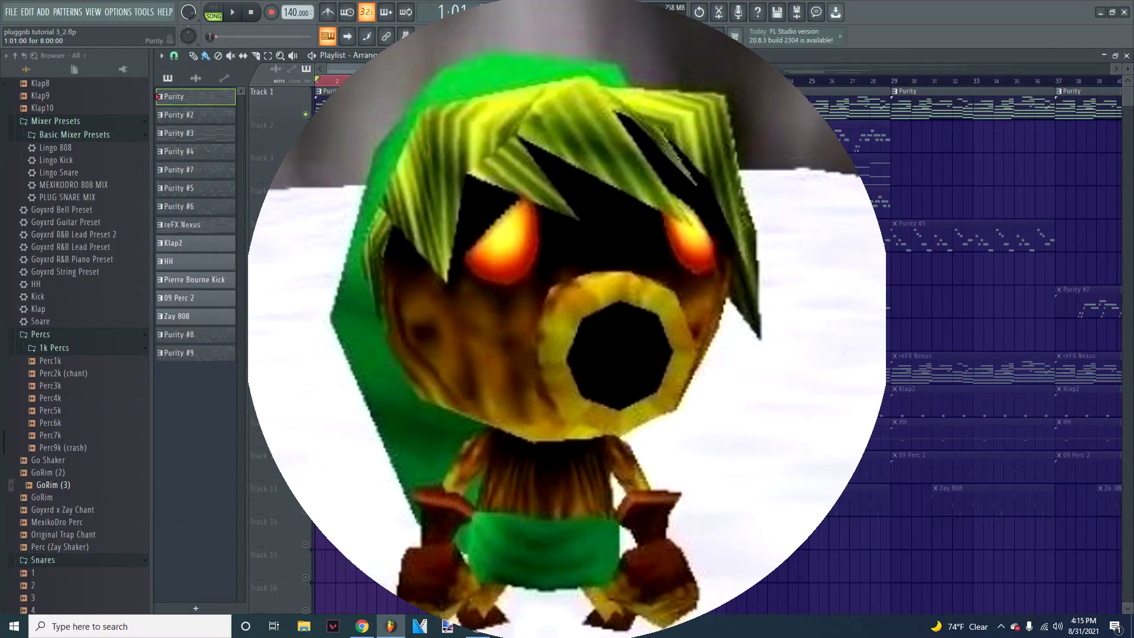
# Step: Open the Purity clip on Track 1 in the piano roll and play back its chord notes
pyautogui.doubleClick(390, 107)
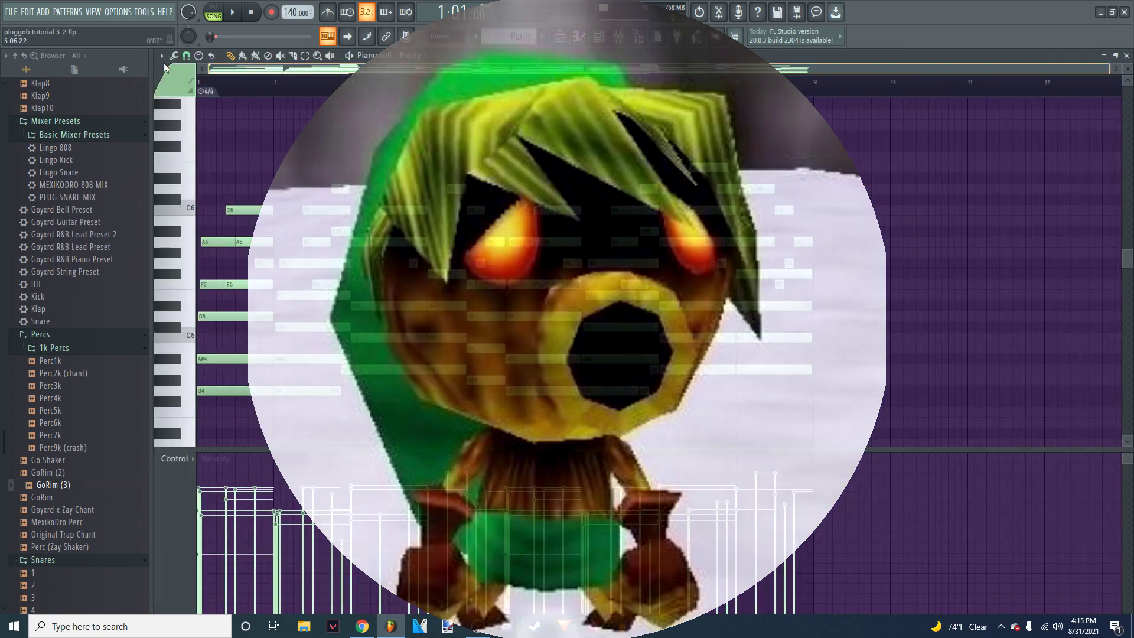
pyautogui.press('space')
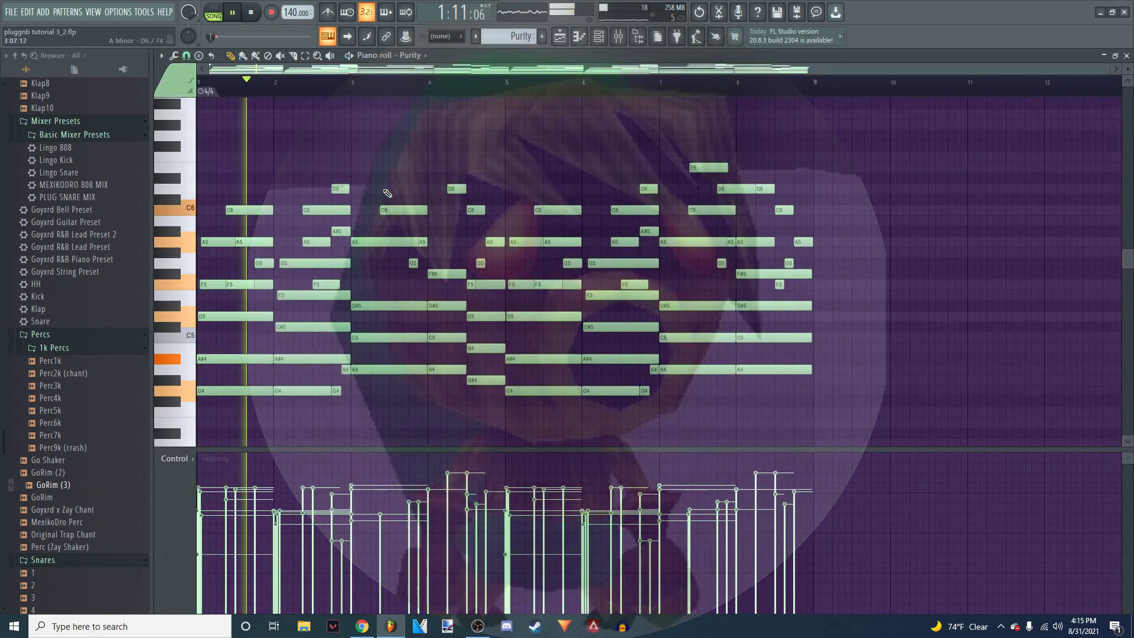
pyautogui.scroll(-1, 402, 239)
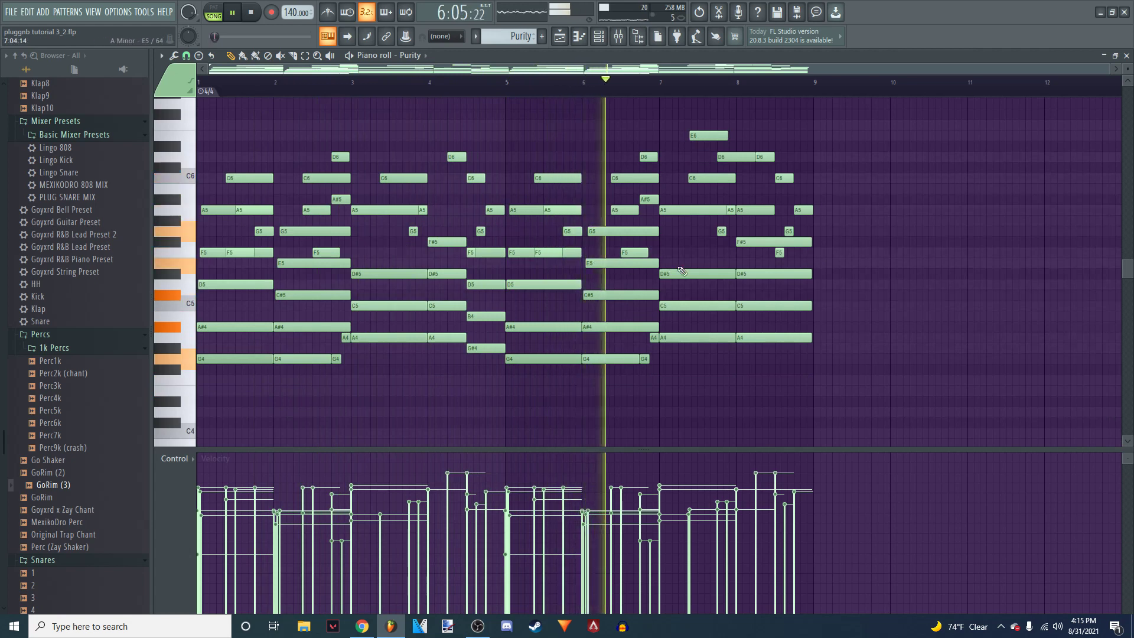
pyautogui.scroll(1, 827, 253)
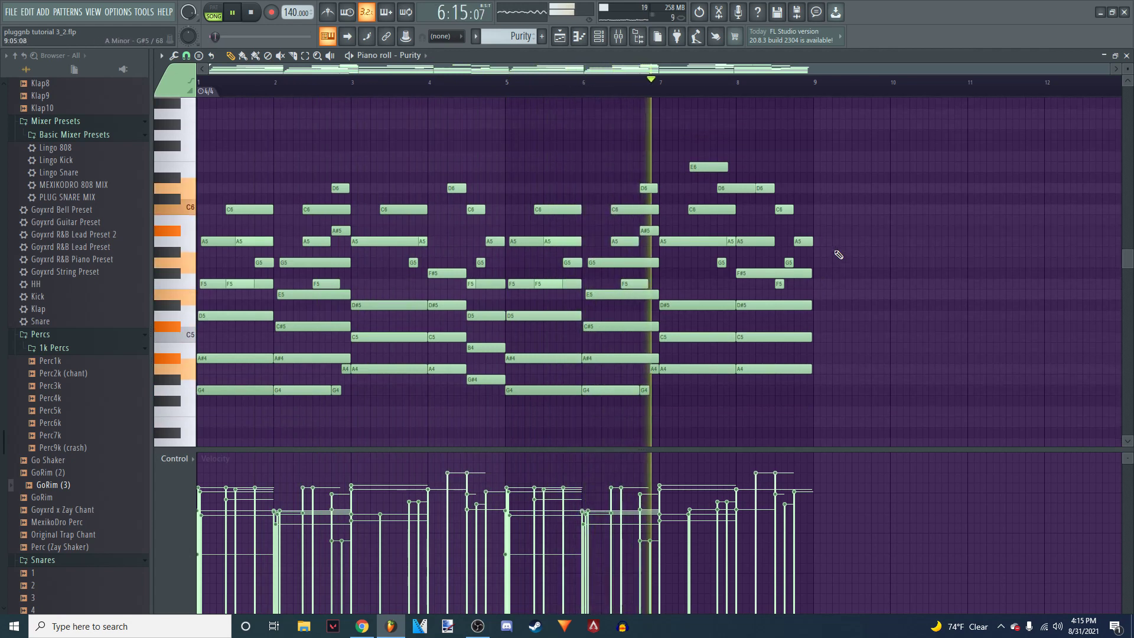
# Step: Set the Purity instrument's piano preset to Tine EP 2, restart playback and close the instrument and channel rack
pyautogui.click(598, 38)
pyautogui.click(816, 154)
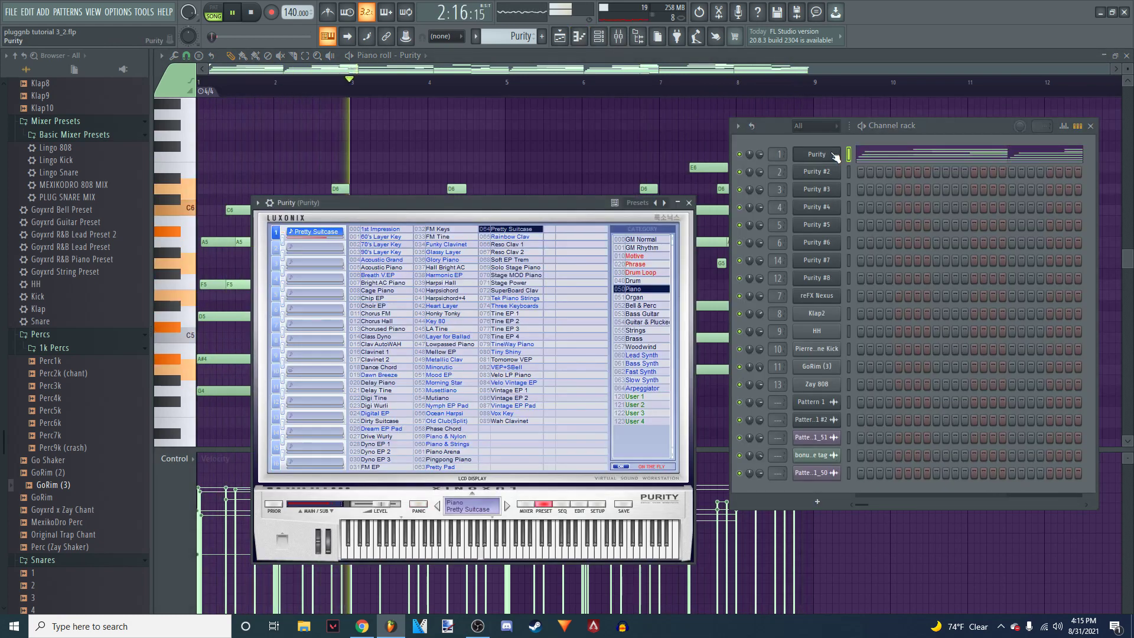
pyautogui.click(232, 12)
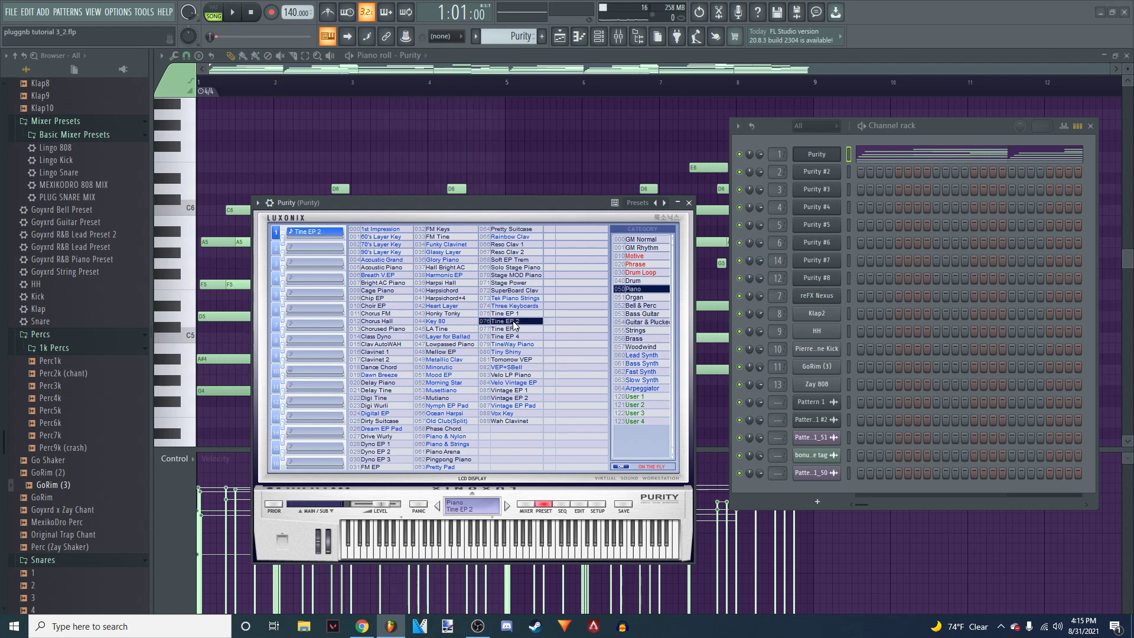
pyautogui.click(233, 12)
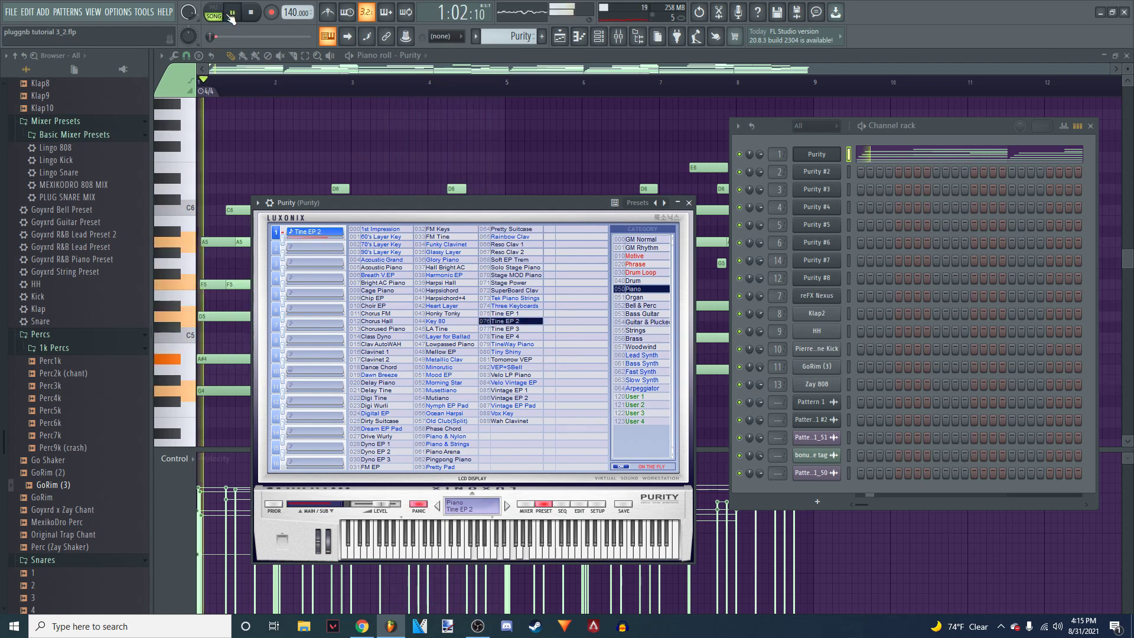
pyautogui.click(688, 203)
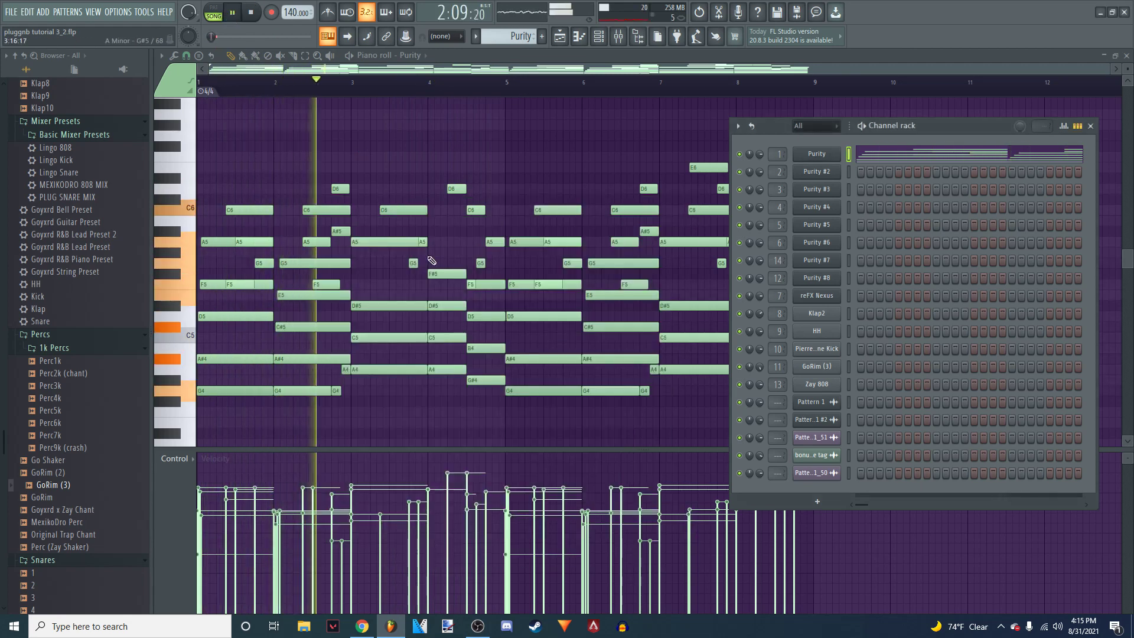
pyautogui.click(1091, 126)
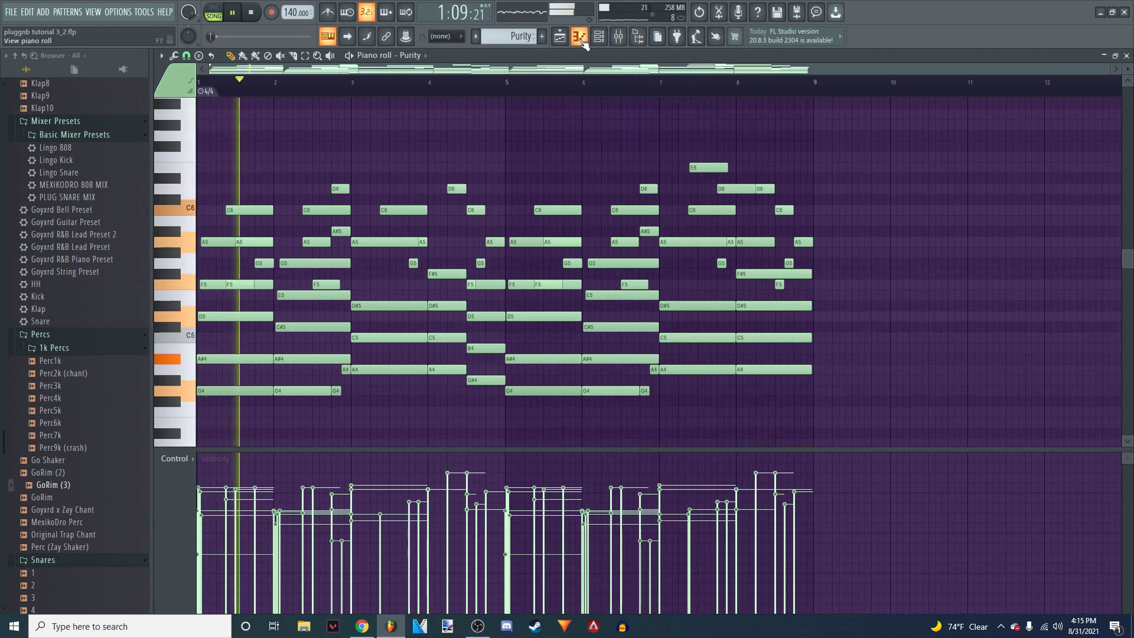
# Step: Unmute Track 3 in the playlist, inspect the Purity #3 clip's notes in the piano roll, and show the mixer
pyautogui.press('F5')
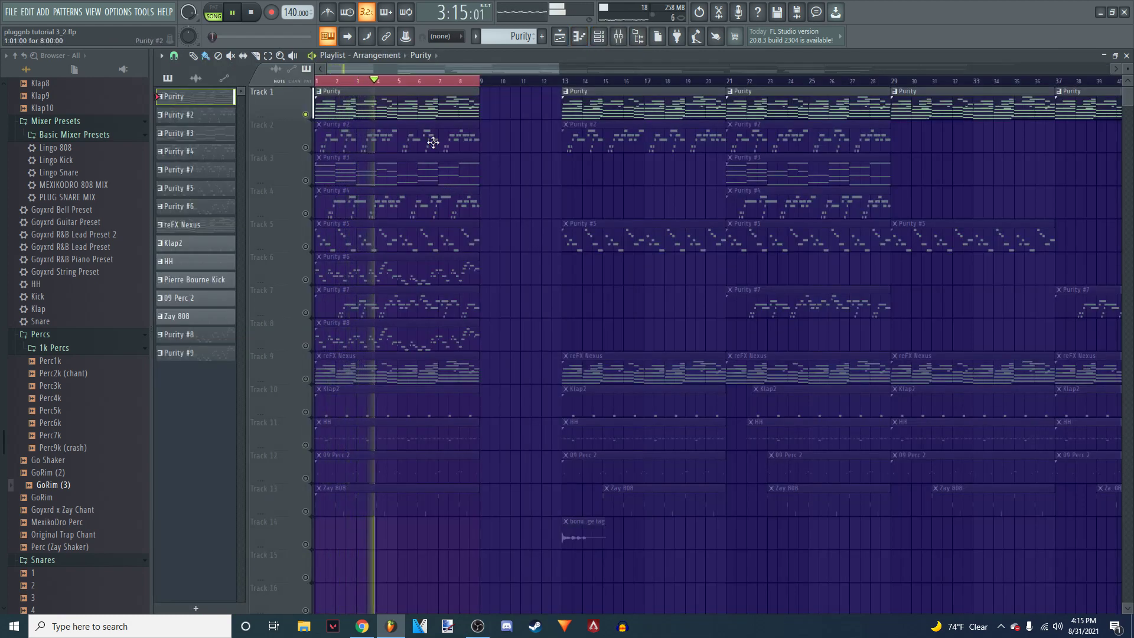
pyautogui.click(305, 180)
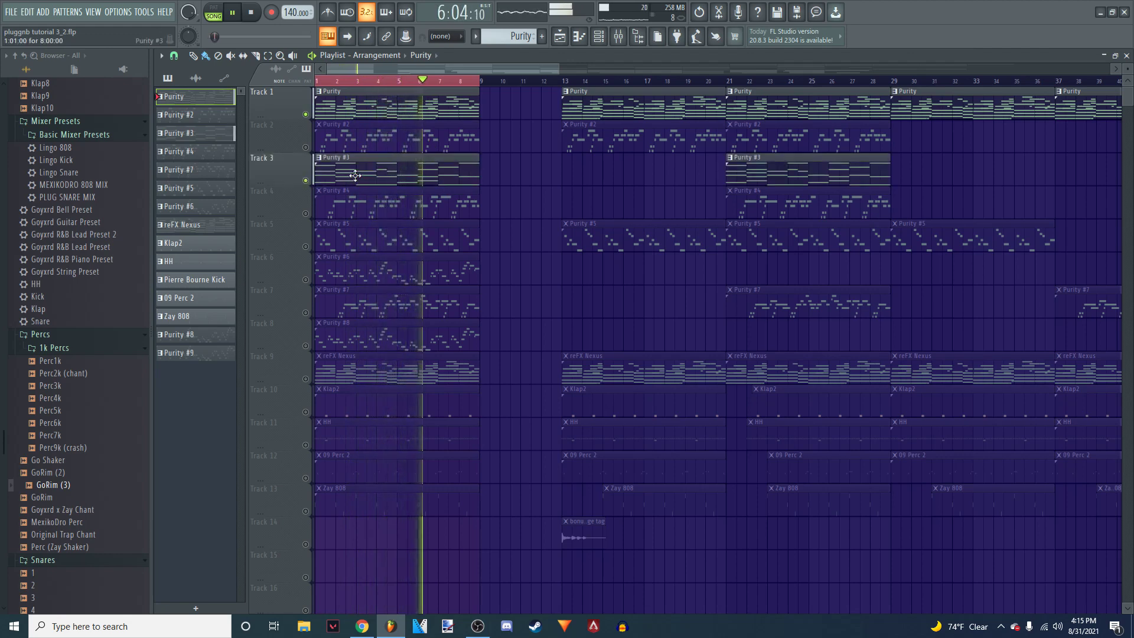
pyautogui.doubleClick(447, 171)
pyautogui.hscroll(-3, 448, 106)
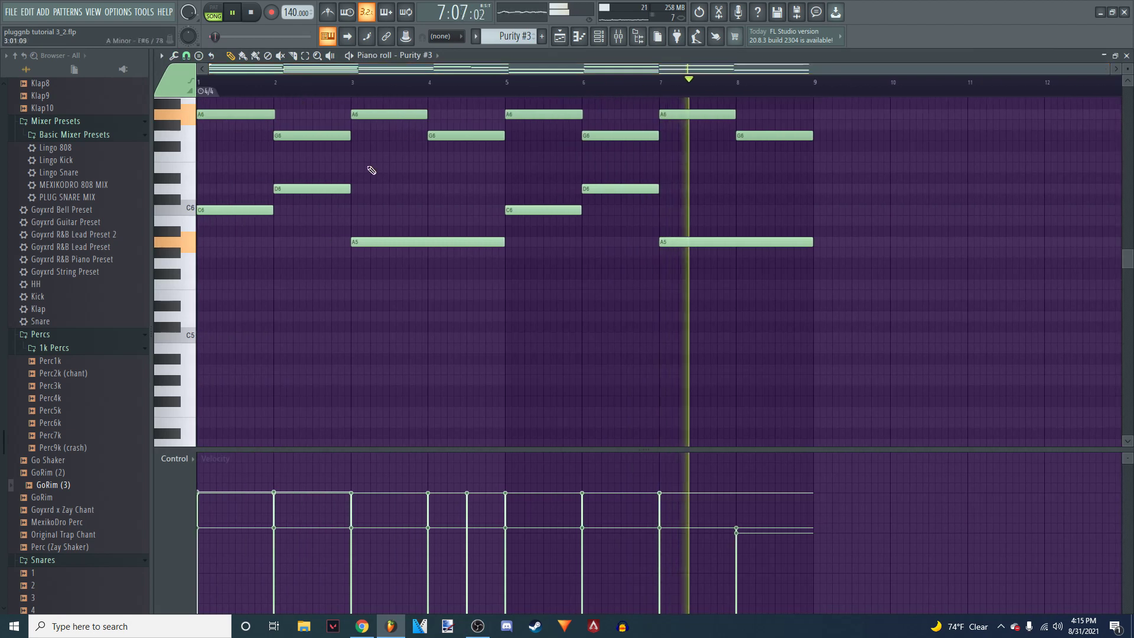
pyautogui.scroll(4, 384, 184)
pyautogui.press('F9')
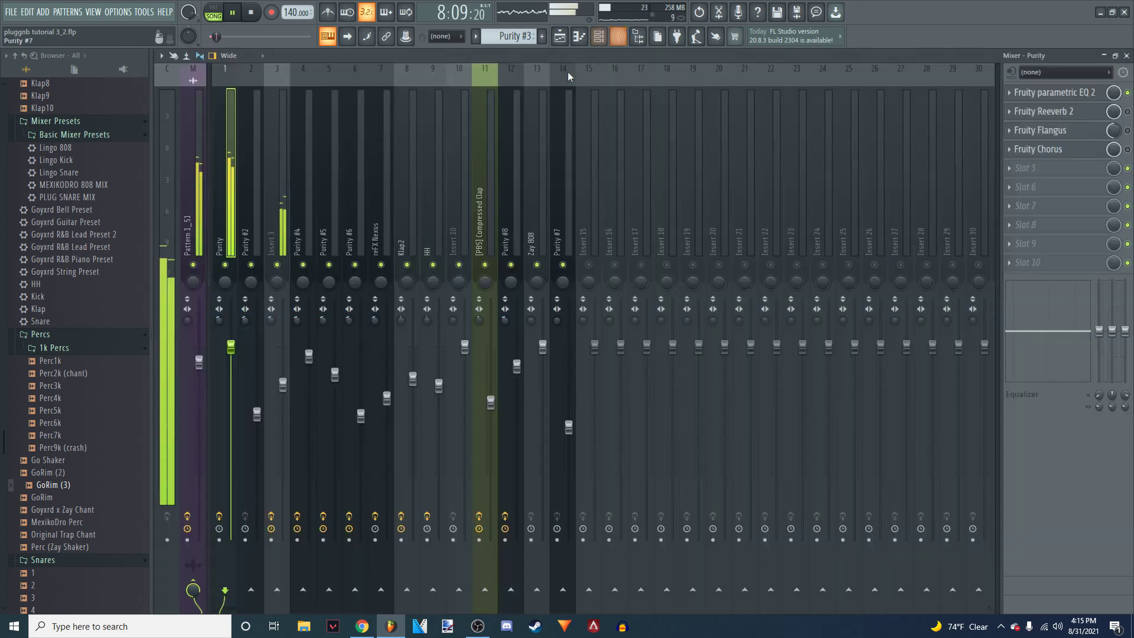
# Step: Solo Track 3 and examine the full note range of Purity #3 in the piano roll during playback
pyautogui.click(556, 44)
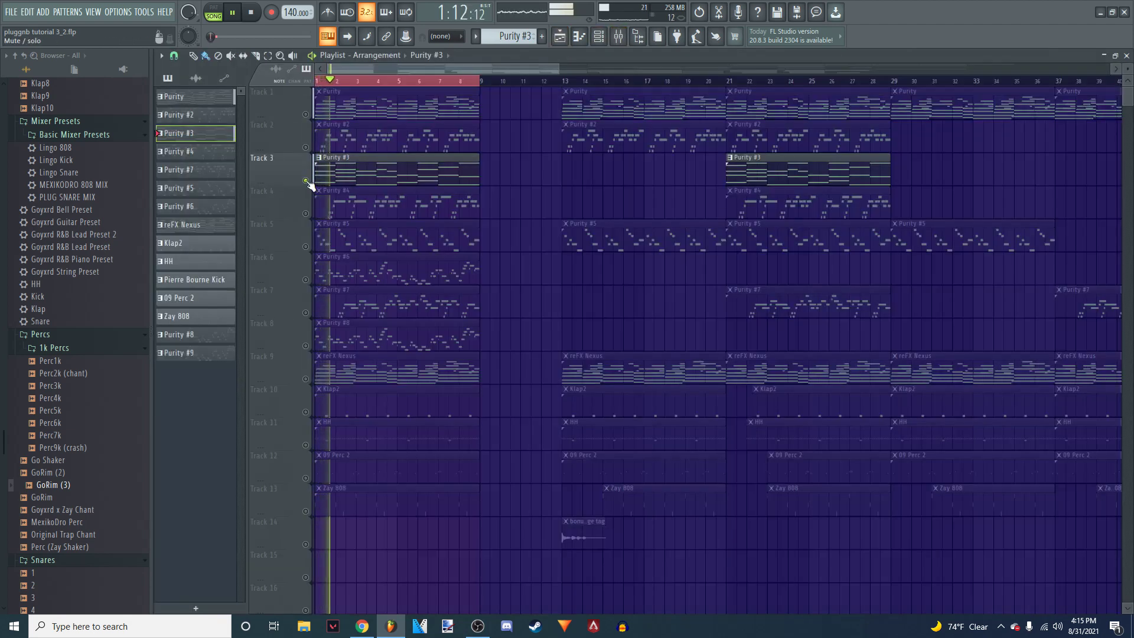
pyautogui.doubleClick(347, 171)
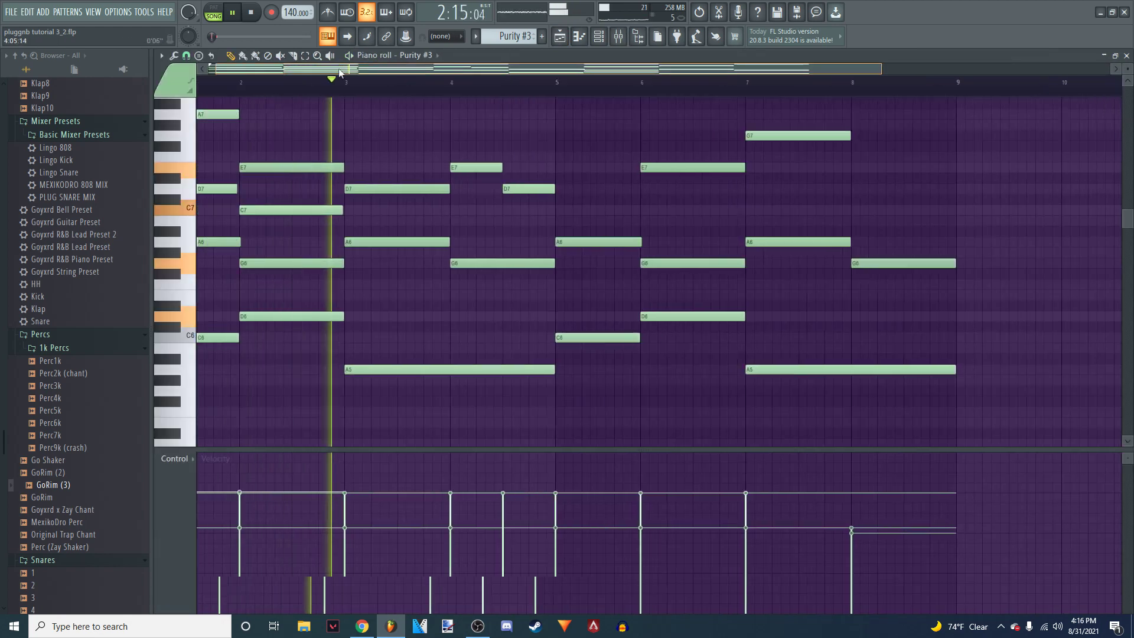
pyautogui.scroll(2, 451, 169)
pyautogui.scroll(-2, 451, 157)
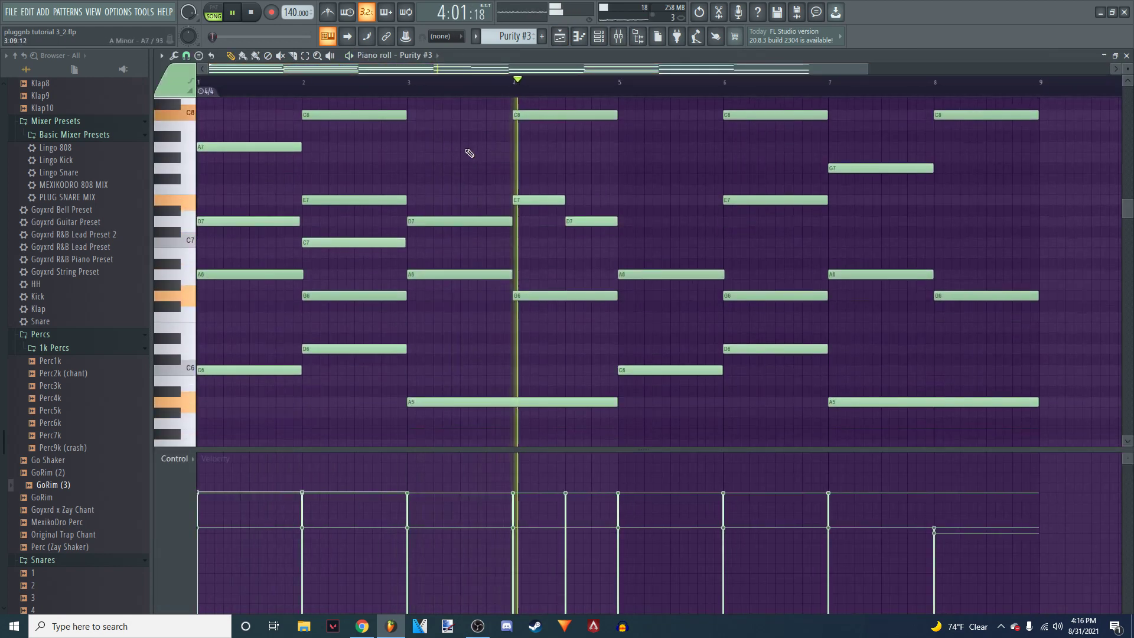
pyautogui.scroll(-2, 527, 86)
pyautogui.scroll(1, 891, 231)
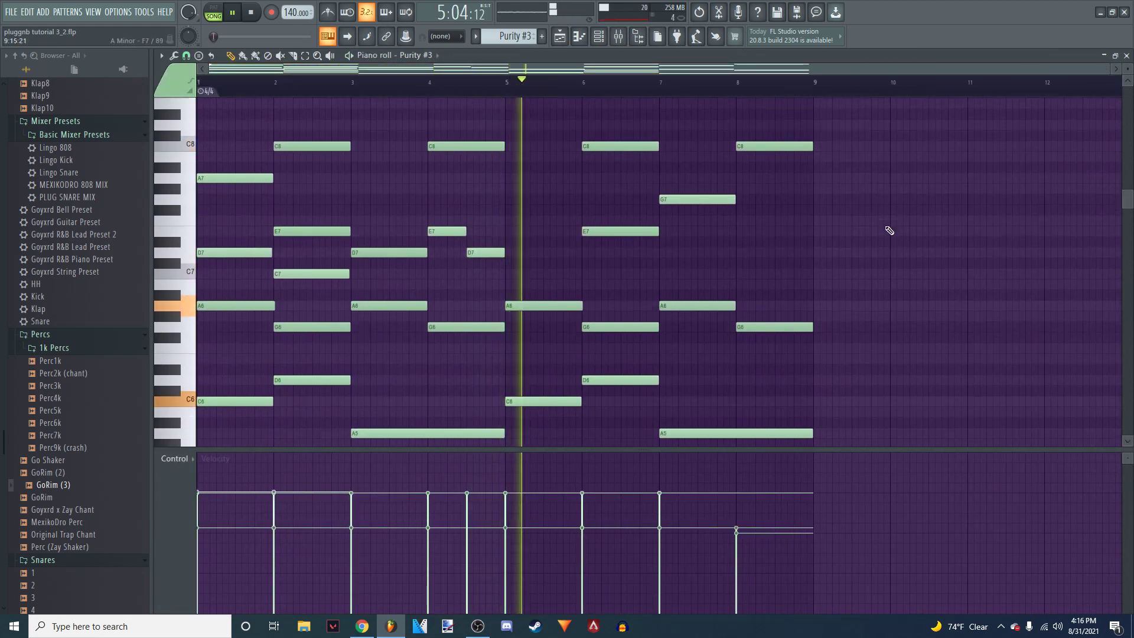
# Step: Return to the playlist, unmute Tracks 9 and 1 to hear them with Track 3, and pause playback
pyautogui.click(568, 42)
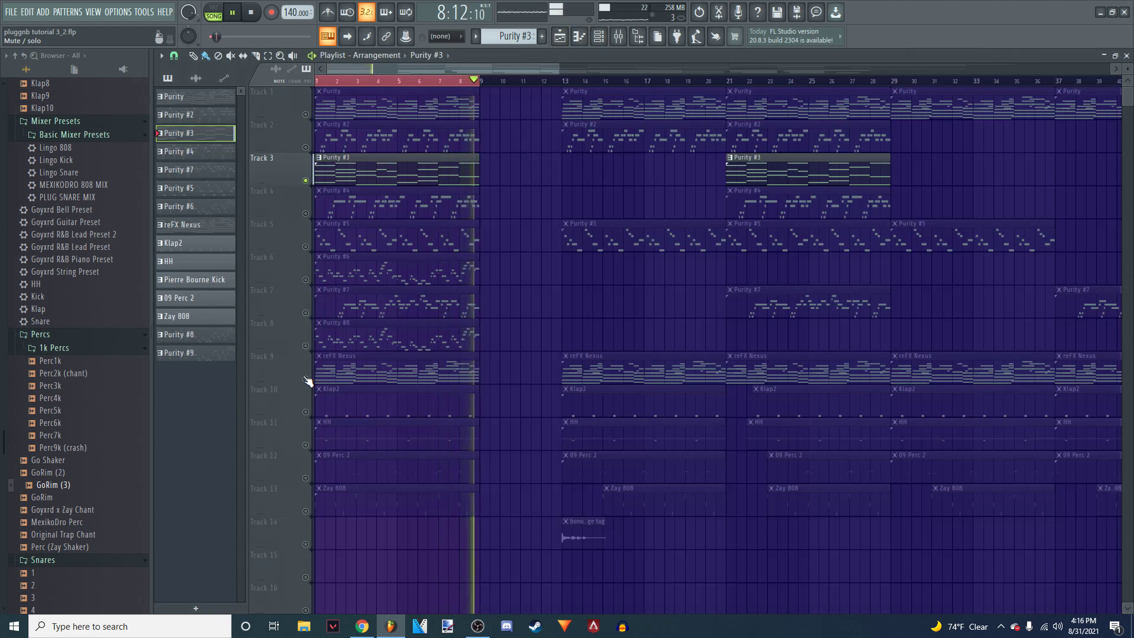
pyautogui.click(306, 379)
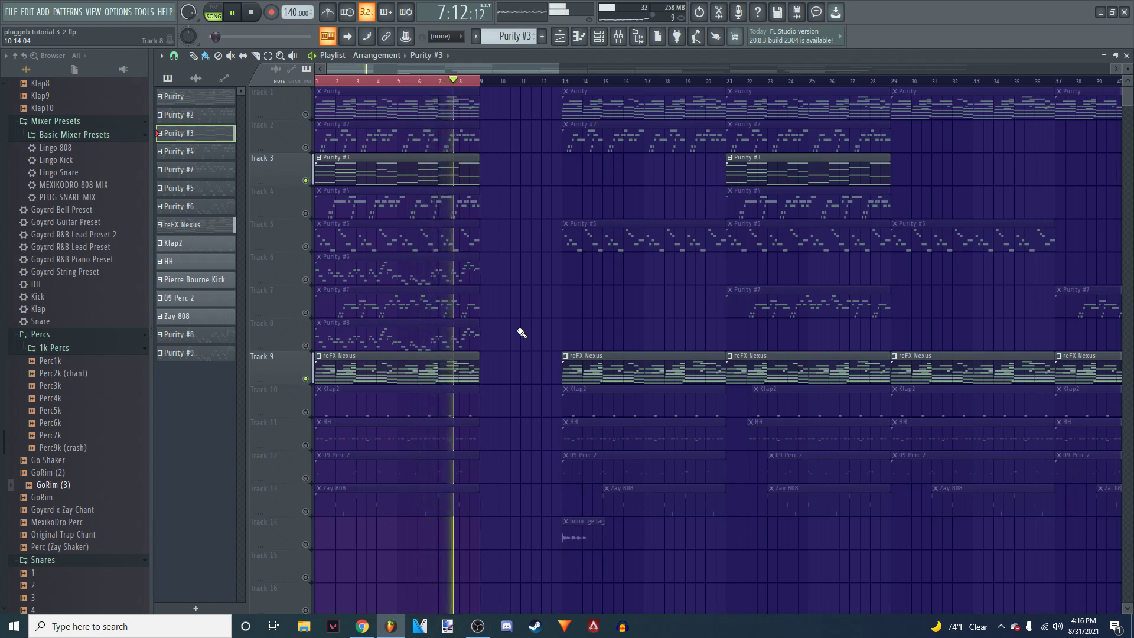
pyautogui.click(306, 114)
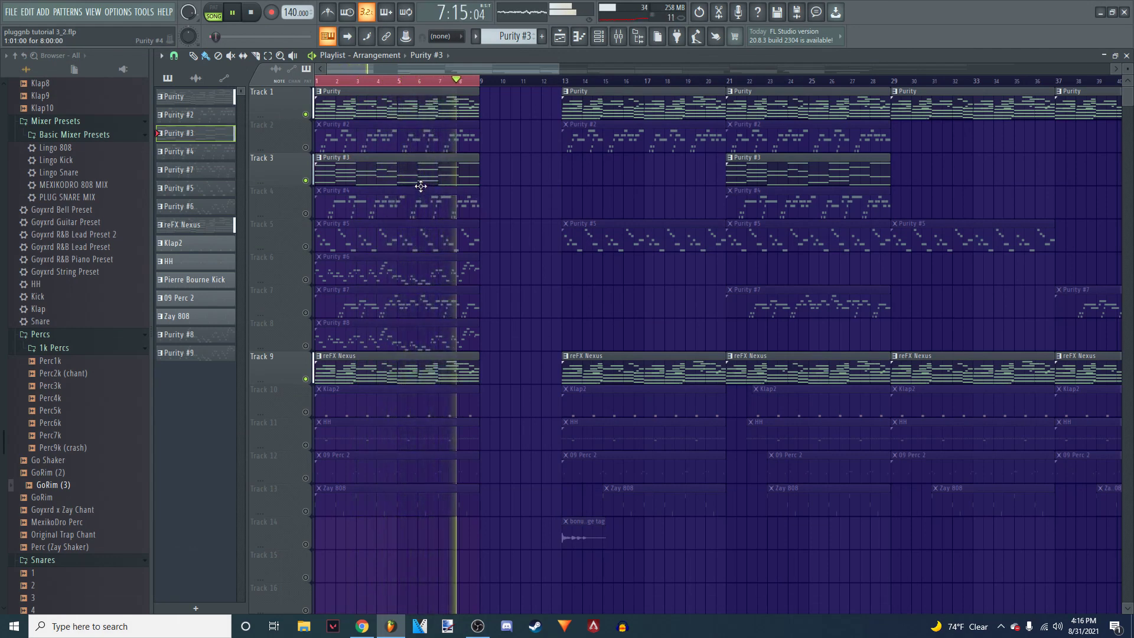
pyautogui.click(233, 13)
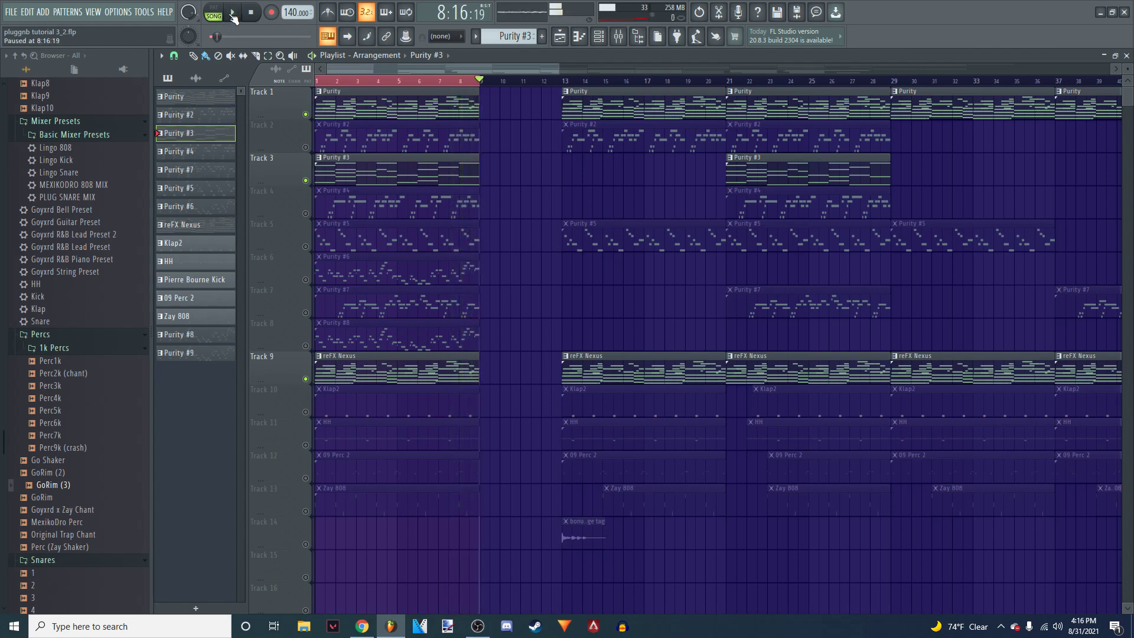
# Step: Solo Track 2 in the playlist and unmute Tracks 4 and 7 alongside it
pyautogui.rightClick(309, 147)
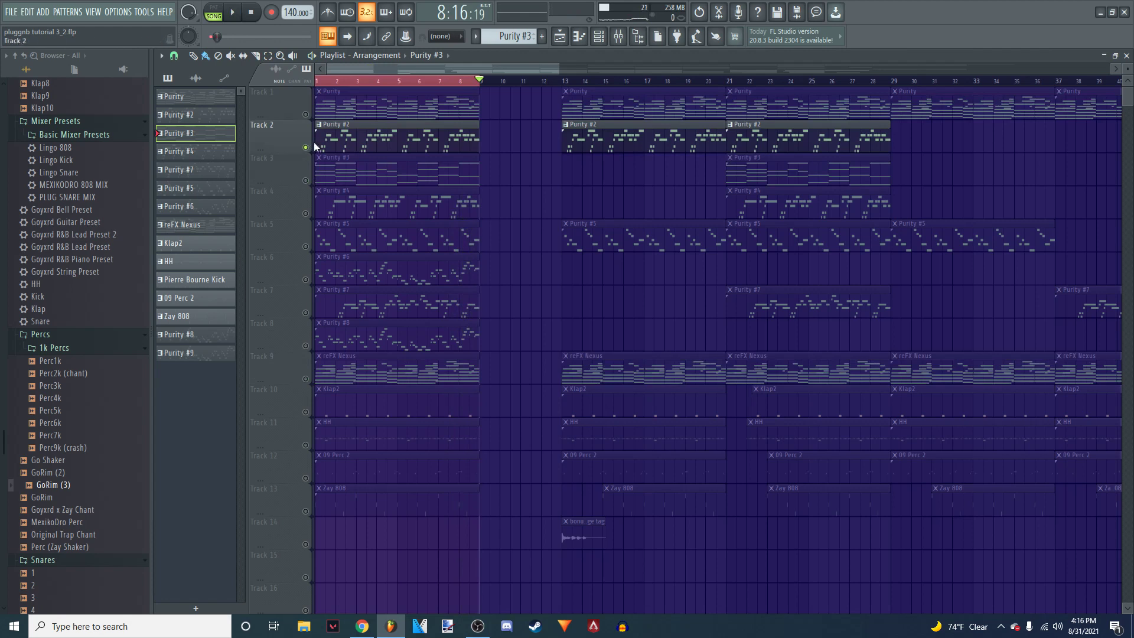
pyautogui.click(305, 213)
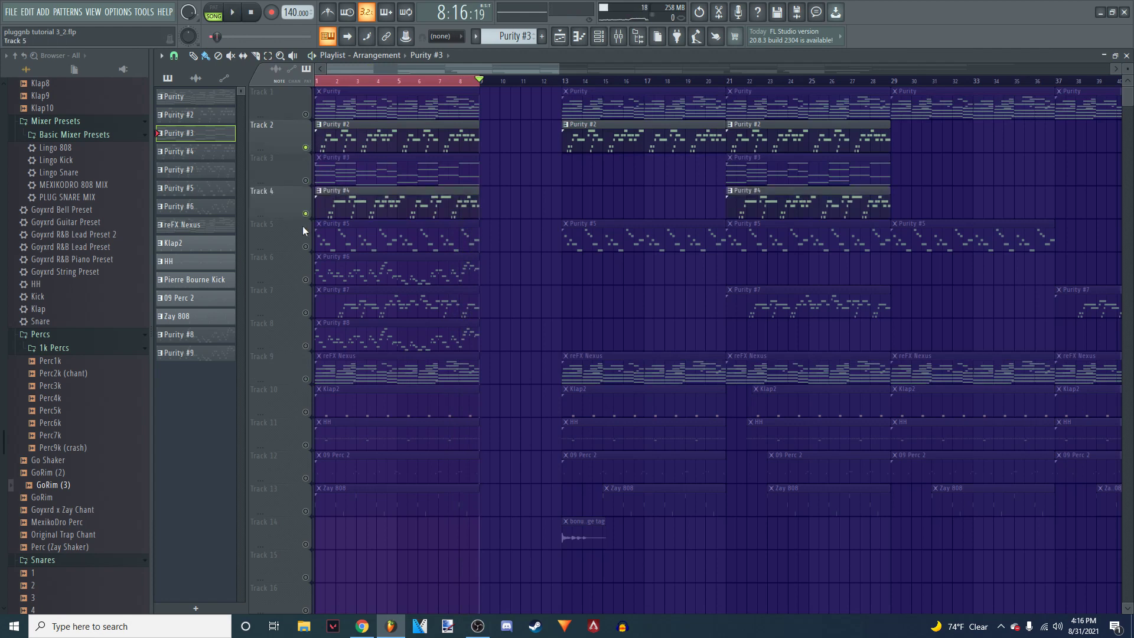
pyautogui.click(306, 313)
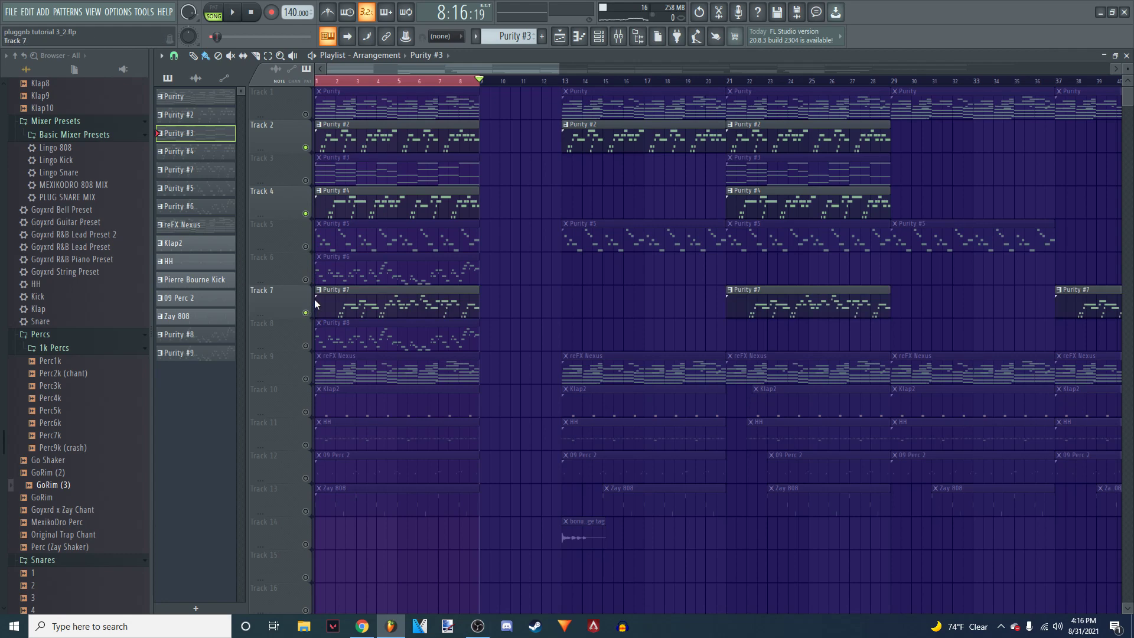
# Step: Inspect the Purity #2 clip's notes in the piano roll and check which preset its instrument uses
pyautogui.doubleClick(383, 134)
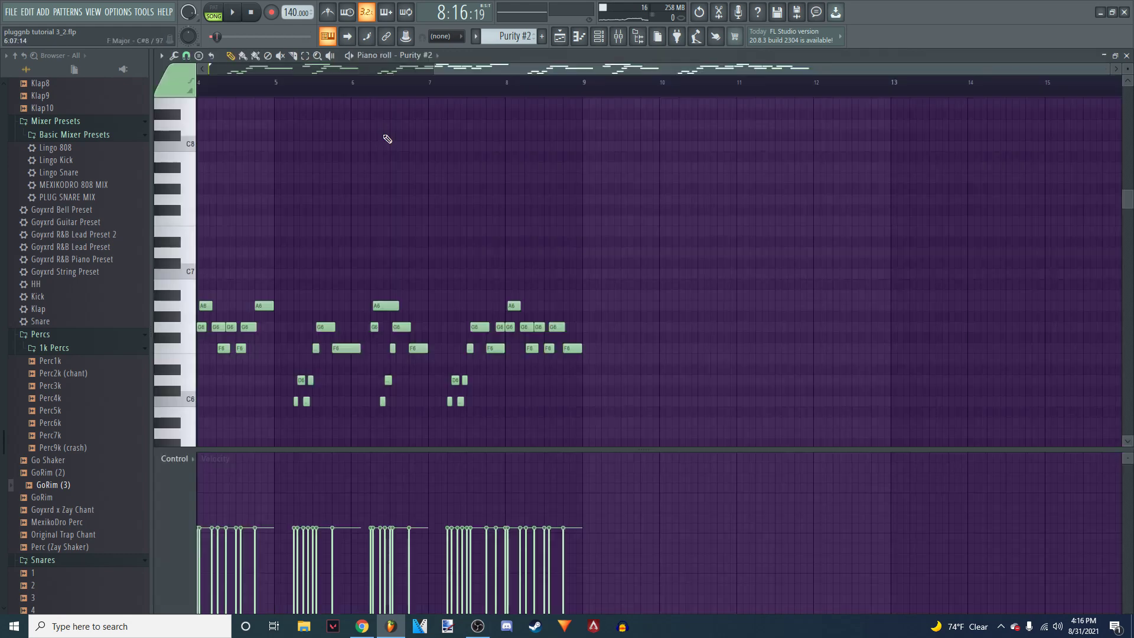
pyautogui.click(600, 38)
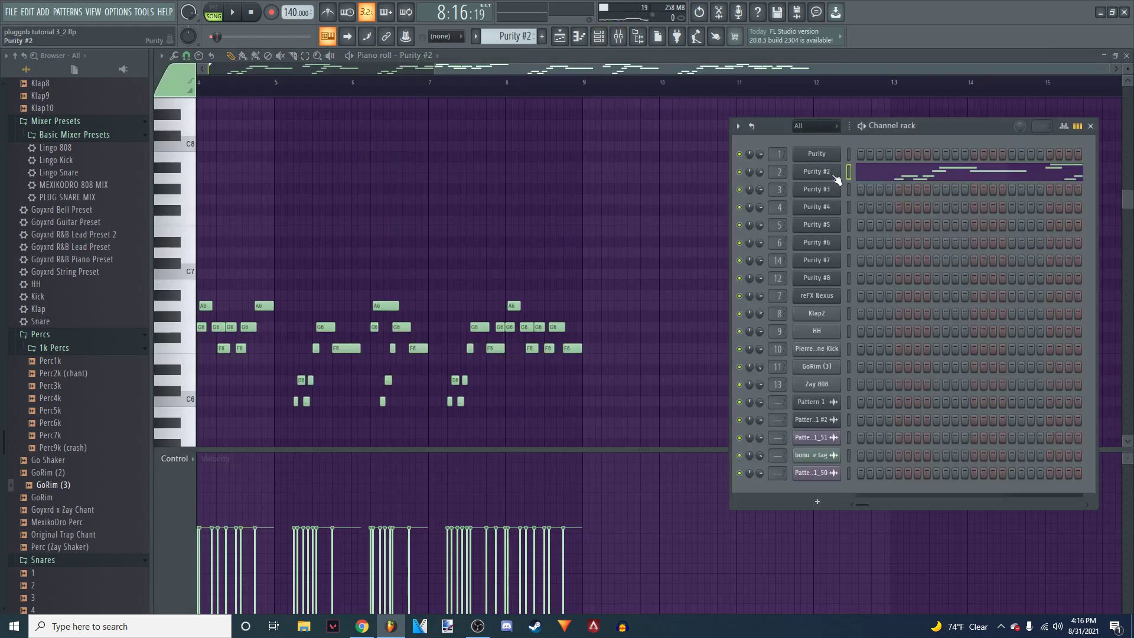
pyautogui.click(817, 172)
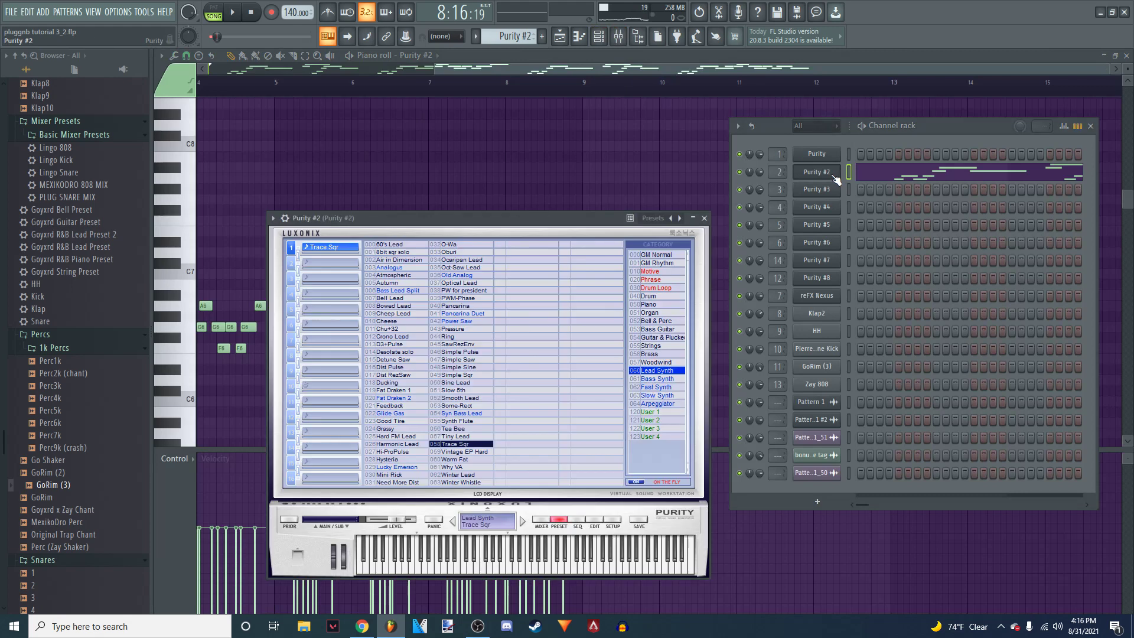
pyautogui.click(704, 218)
pyautogui.click(1091, 126)
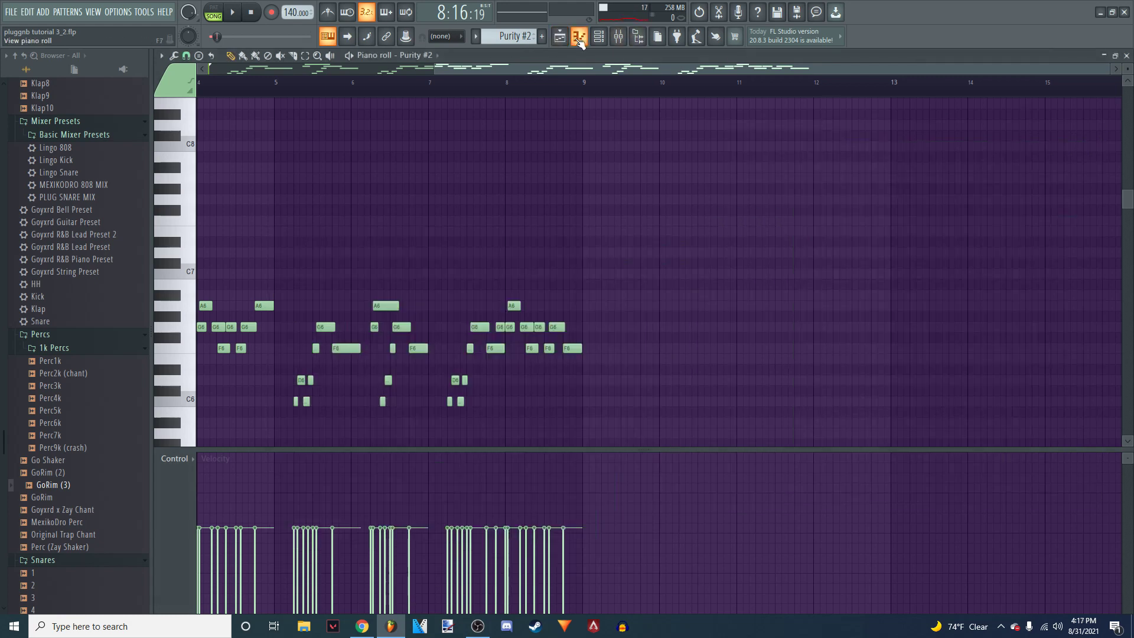
# Step: Switch to the Purity #4 pattern, examine its notes in the piano roll and check its instrument's preset
pyautogui.scroll(-2, 520, 35)
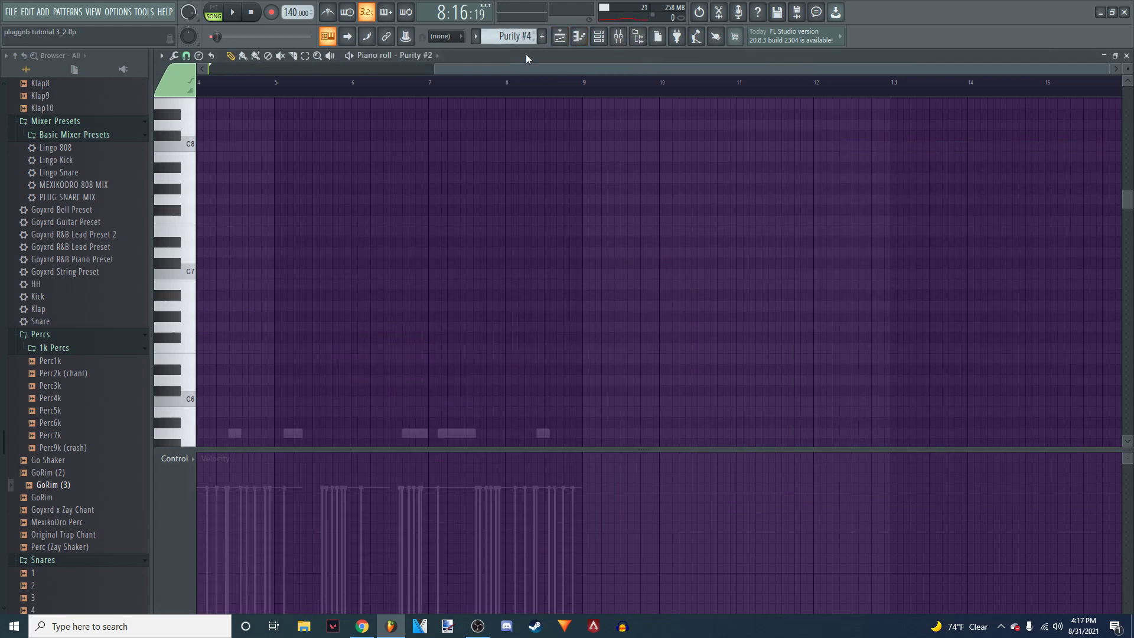
pyautogui.click(567, 37)
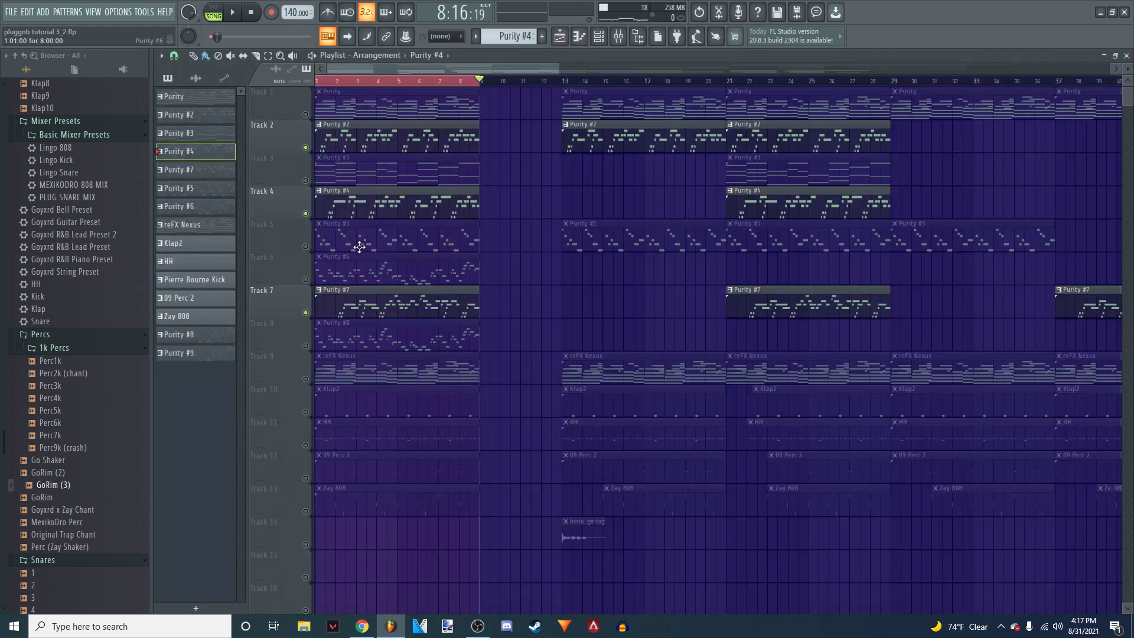
pyautogui.doubleClick(352, 207)
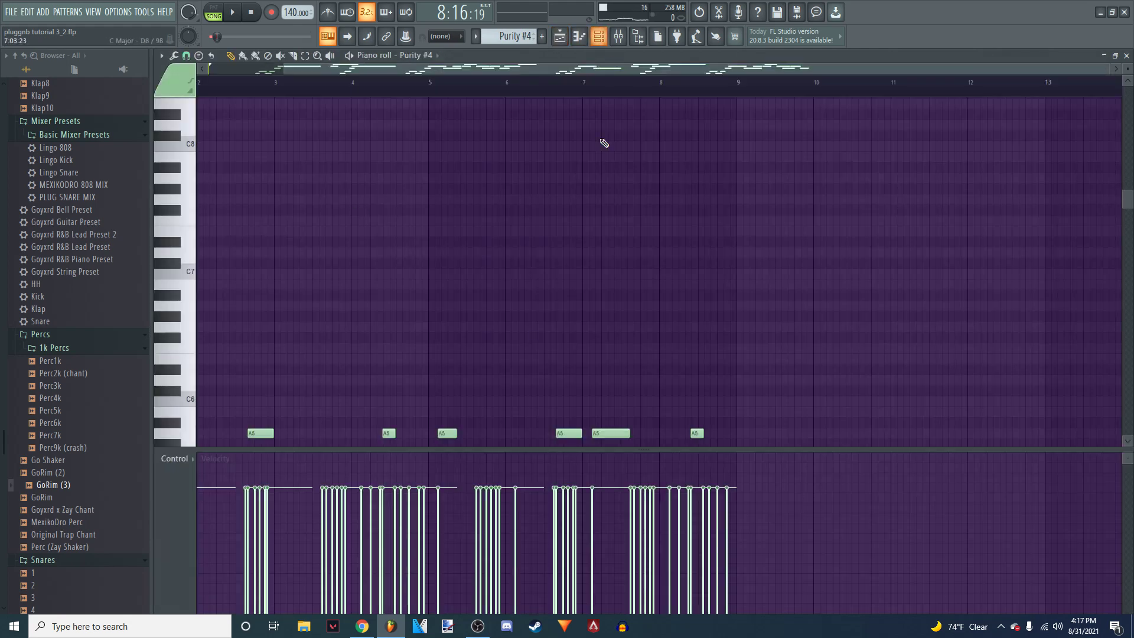
pyautogui.scroll(-5, 604, 143)
pyautogui.press('F6')
pyautogui.click(818, 207)
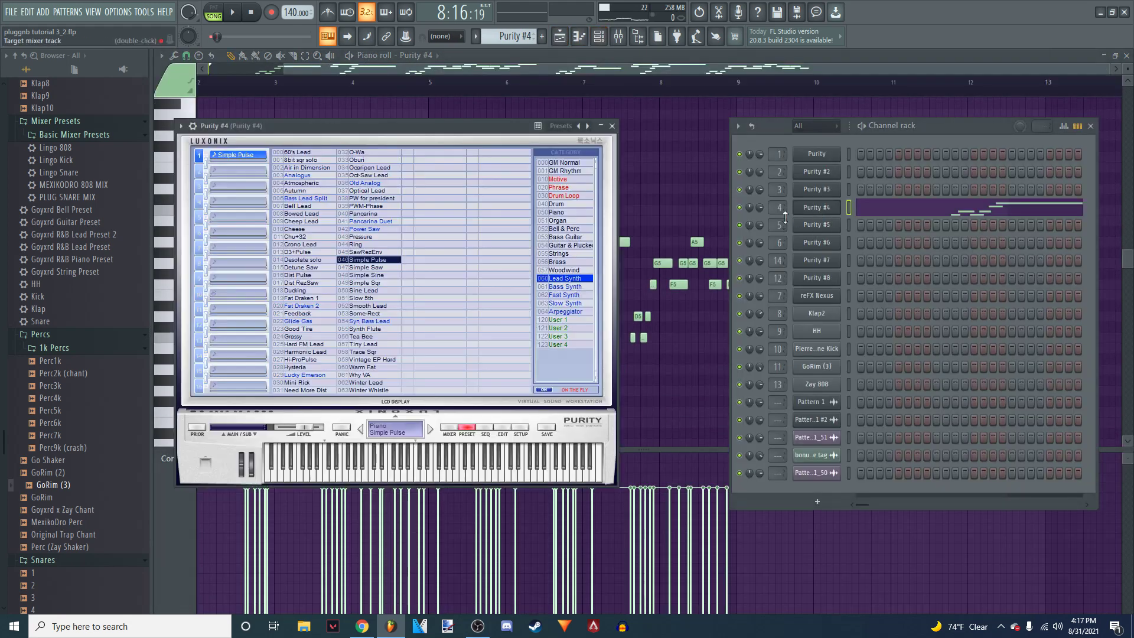
pyautogui.click(612, 126)
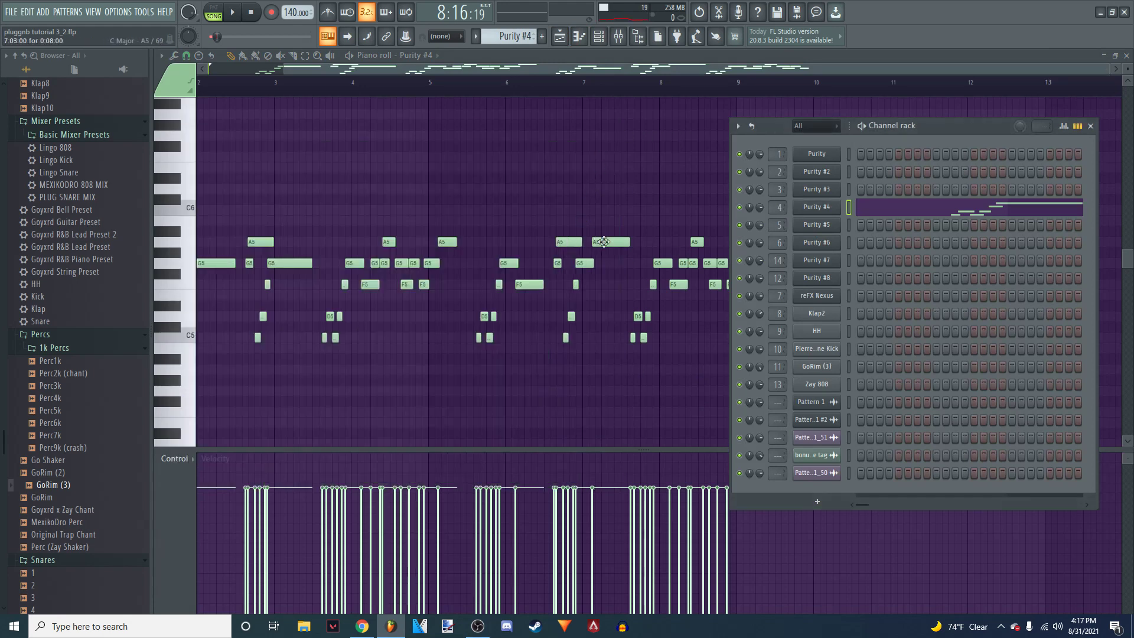
# Step: Switch to the Purity #7 clip, examine its notes in the piano roll and check which preset its instrument uses
pyautogui.click(565, 37)
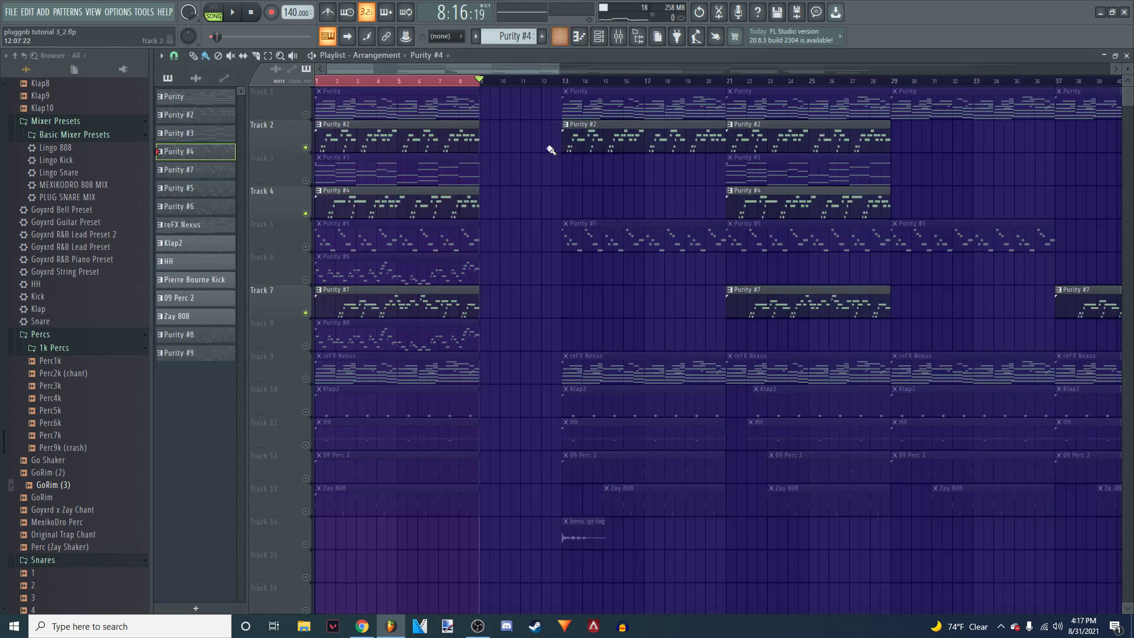
pyautogui.doubleClick(424, 297)
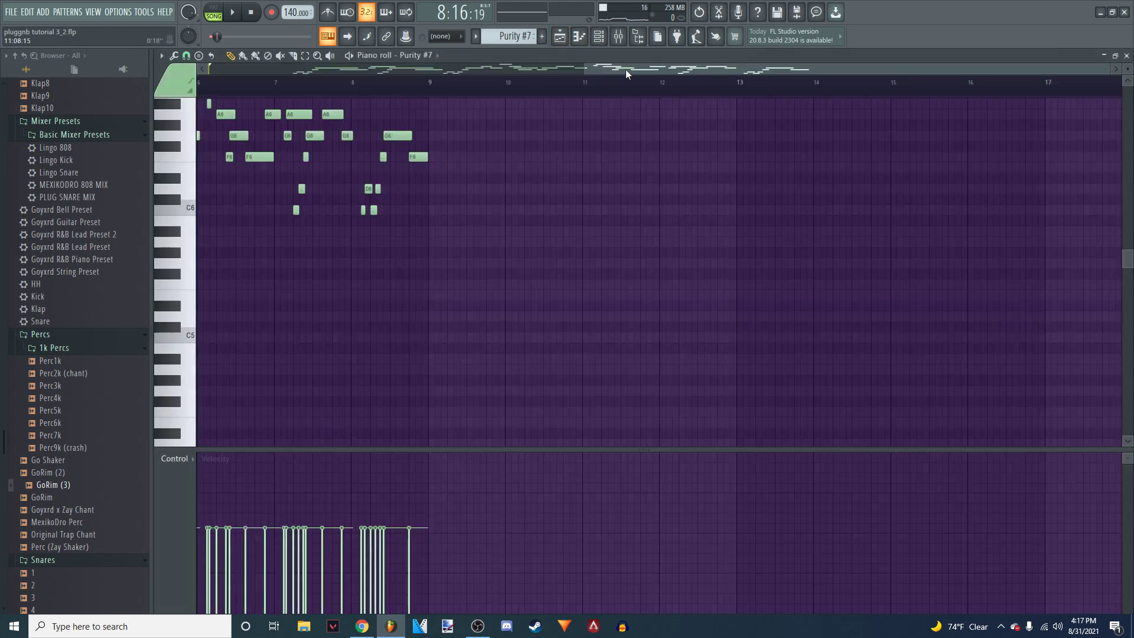
pyautogui.moveTo(627, 71); pyautogui.dragTo(245, 85)
pyautogui.click(600, 38)
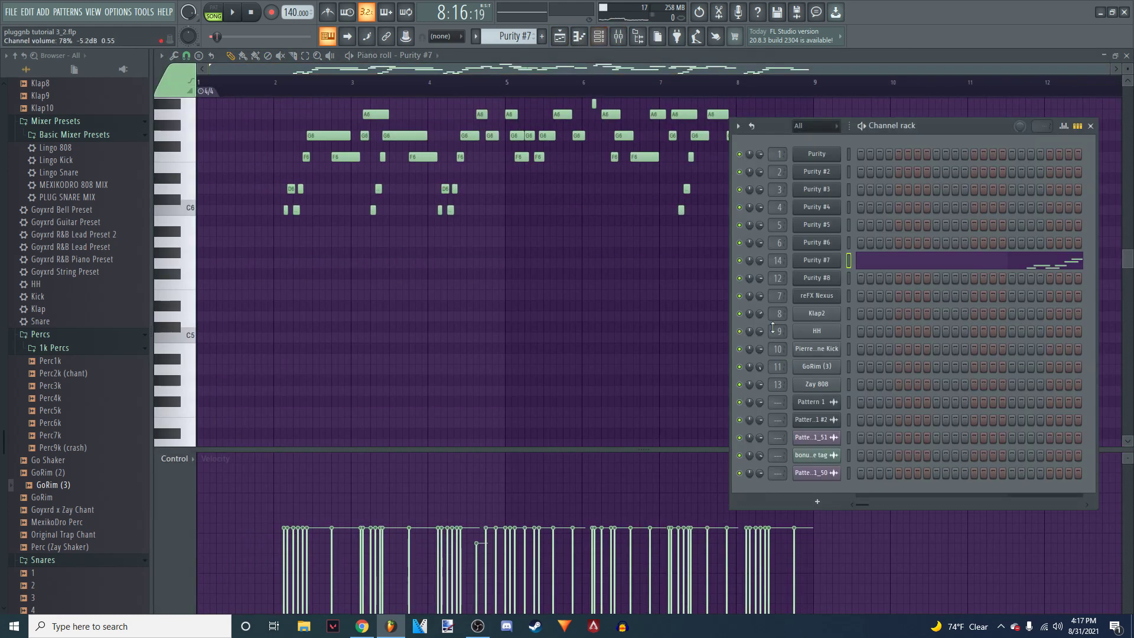
pyautogui.click(827, 261)
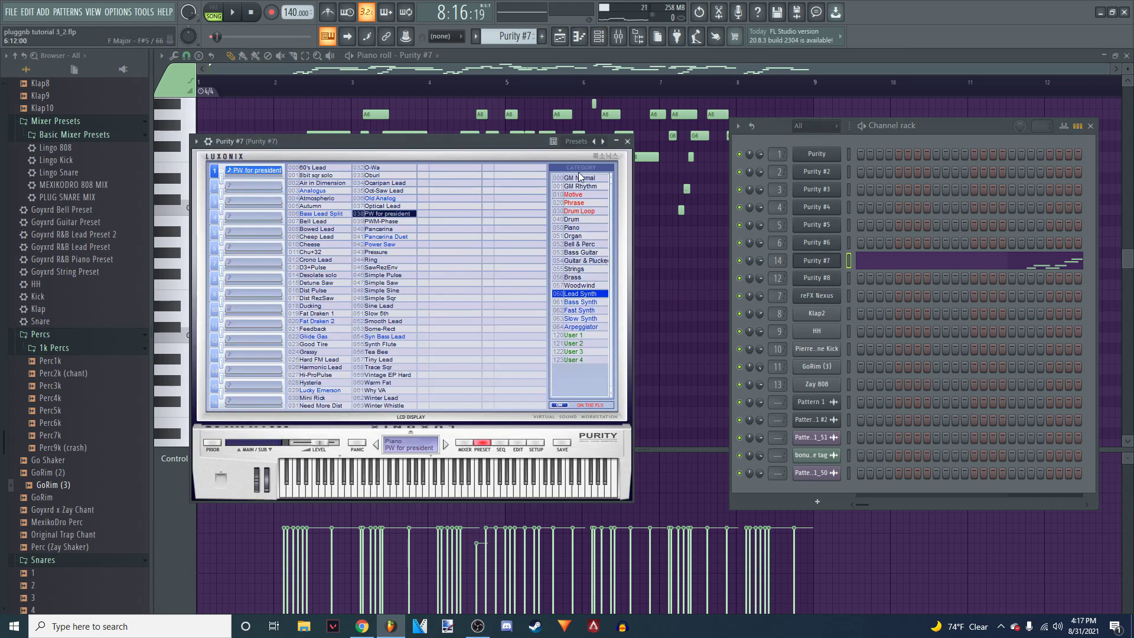
pyautogui.click(629, 142)
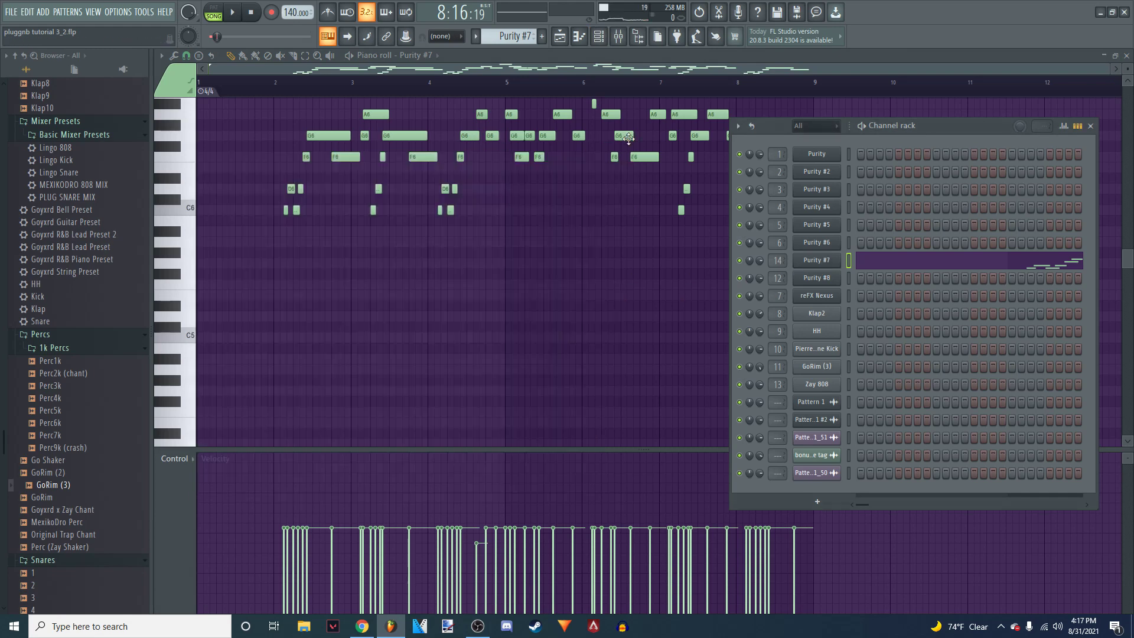
pyautogui.click(1089, 125)
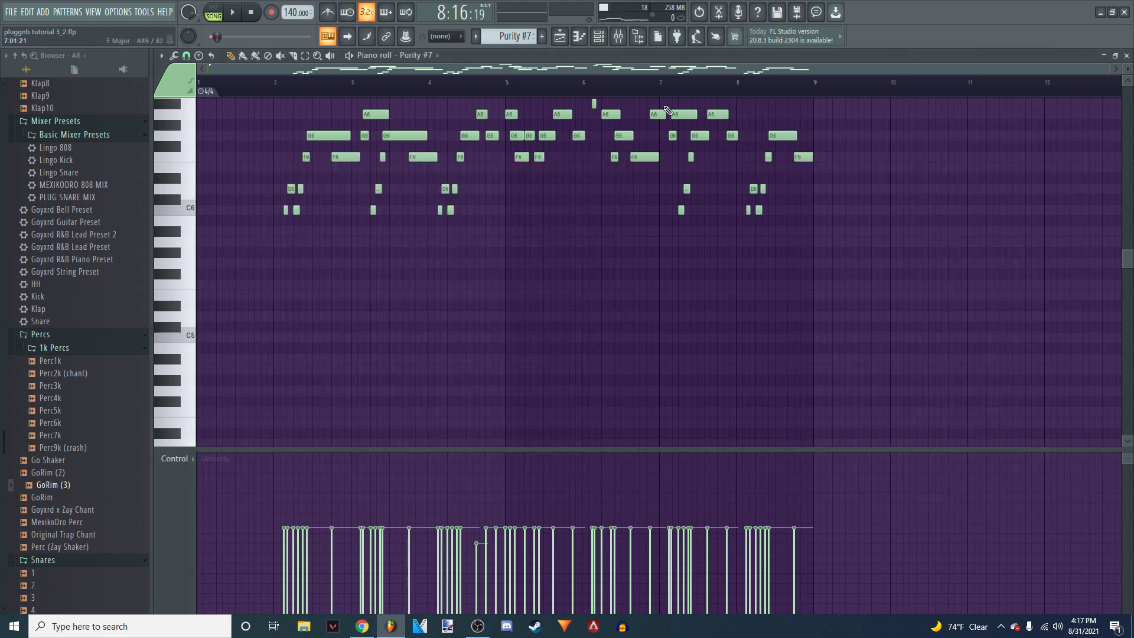
pyautogui.scroll(3, 709, 112)
# Step: Solo Track 2 in the playlist, then unmute Track 4 to hear both leads together, and stop playback
pyautogui.click(567, 38)
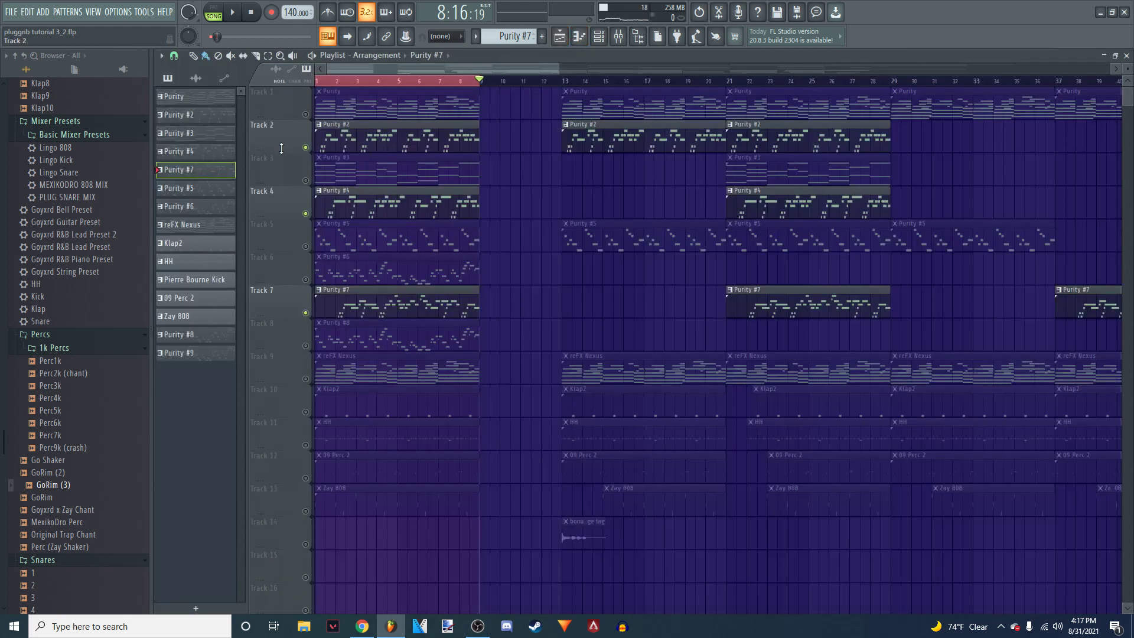
pyautogui.rightClick(306, 148)
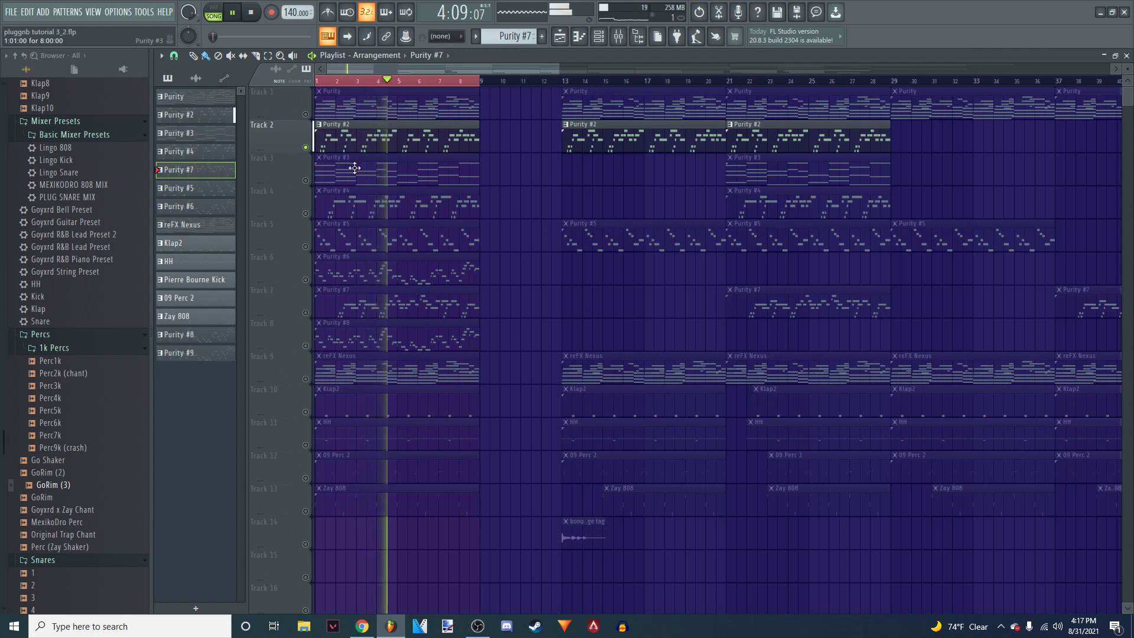
pyautogui.click(231, 14)
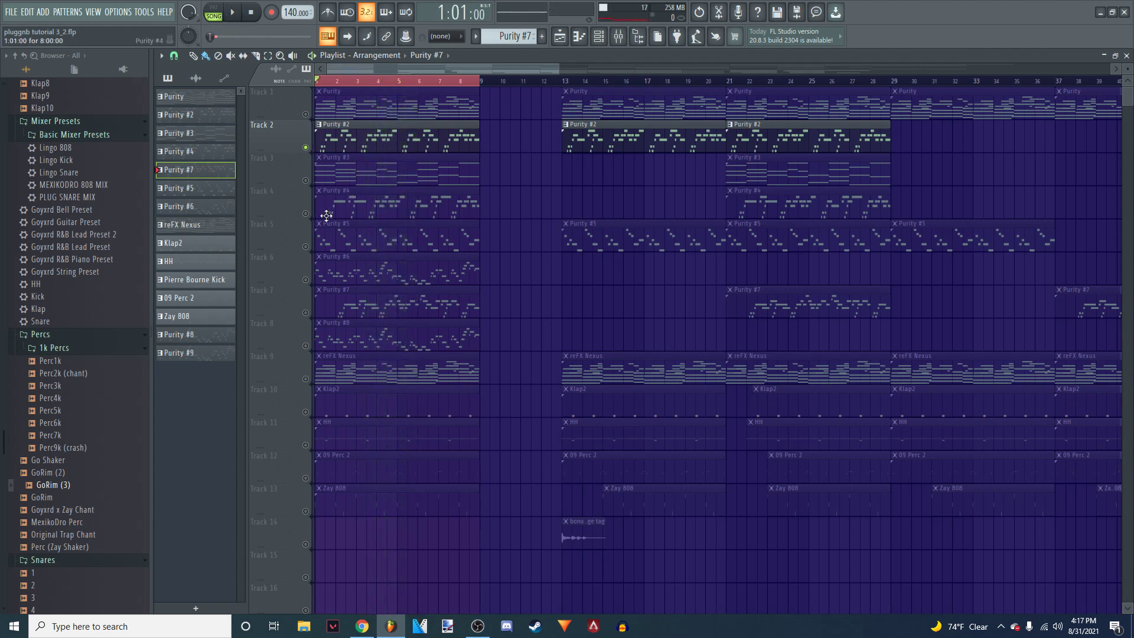
pyautogui.click(306, 213)
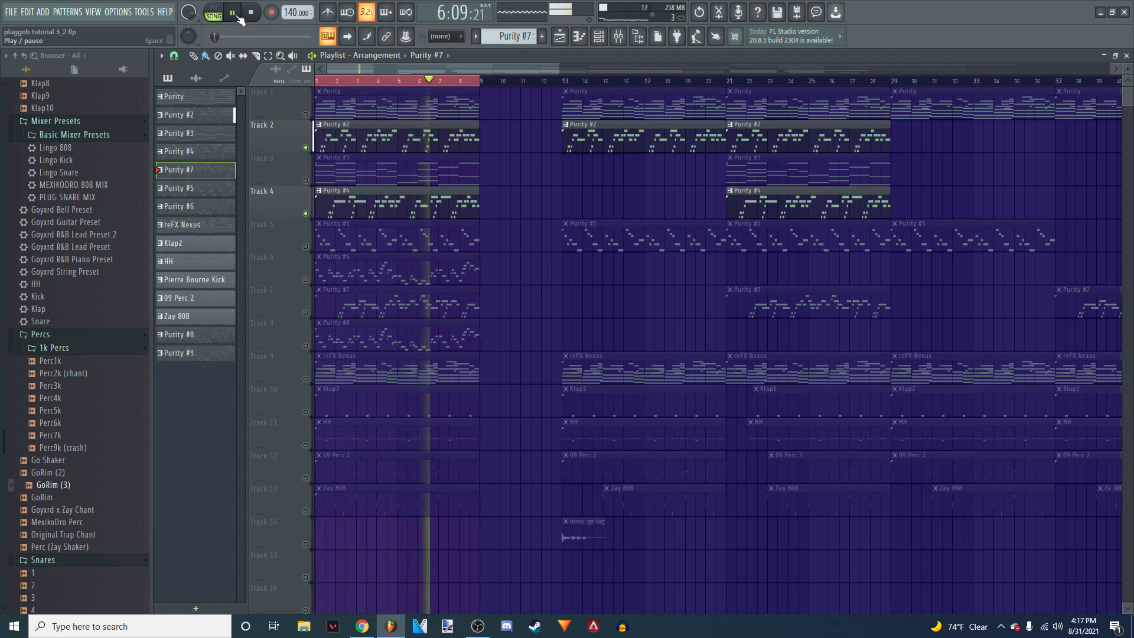
pyautogui.click(238, 18)
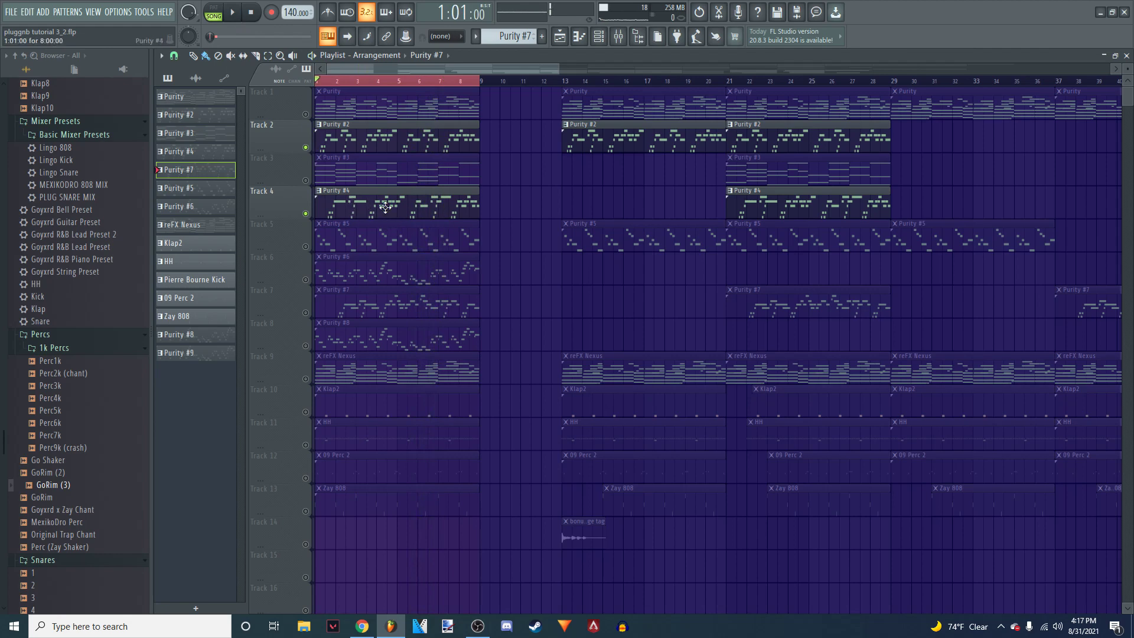
# Step: Select all the Purity #4 notes in the piano roll, try shifting them earlier in time, and listen to the changed timing
pyautogui.doubleClick(385, 206)
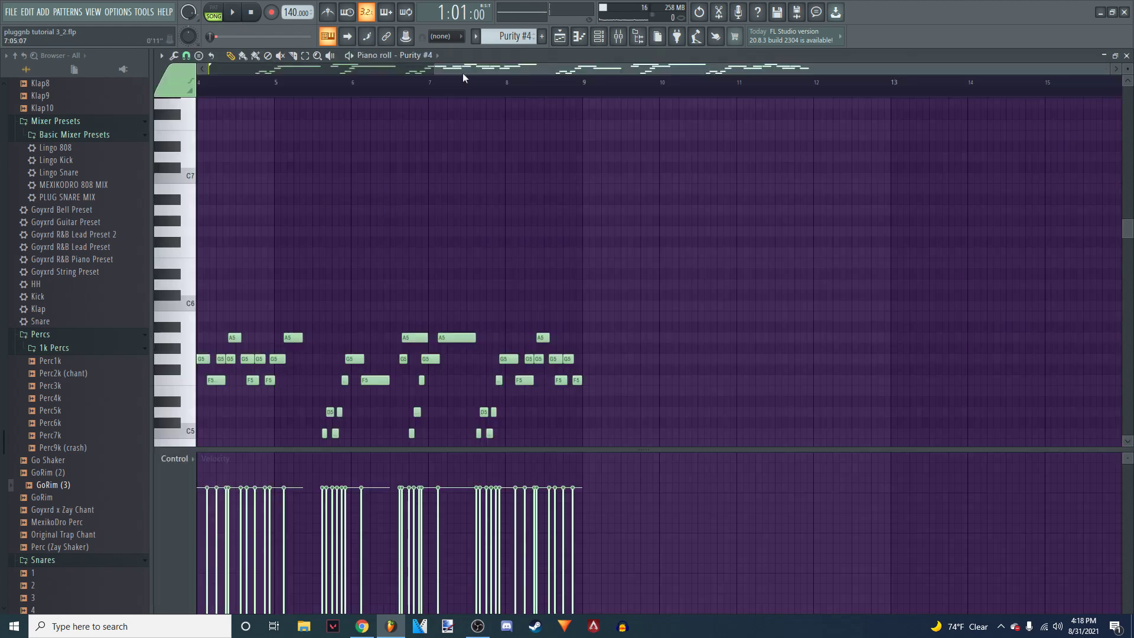
pyautogui.moveTo(462, 73); pyautogui.dragTo(140, 89)
pyautogui.scroll(-3, 463, 214)
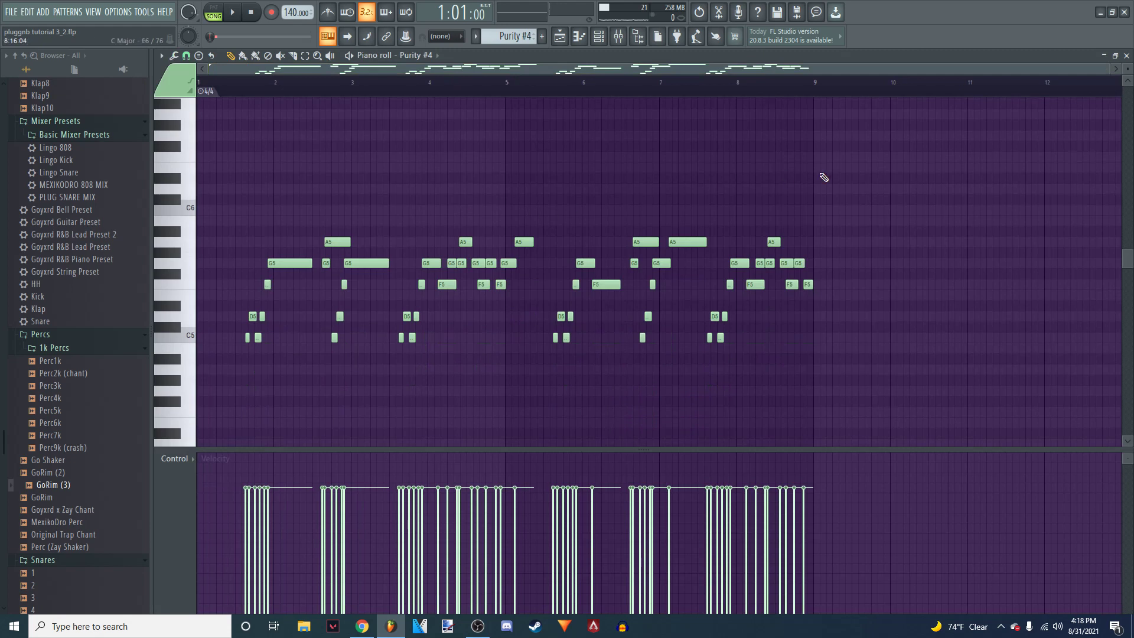
pyautogui.moveTo(948, 141); pyautogui.dragTo(70, 434)
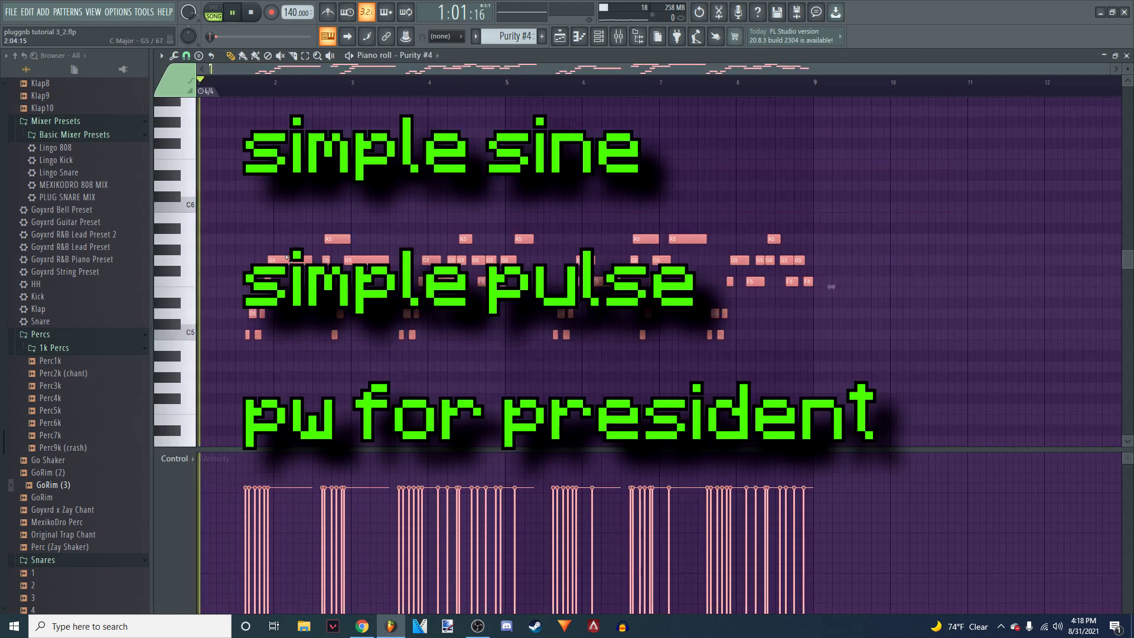
pyautogui.moveTo(290, 258); pyautogui.dragTo(262, 262)
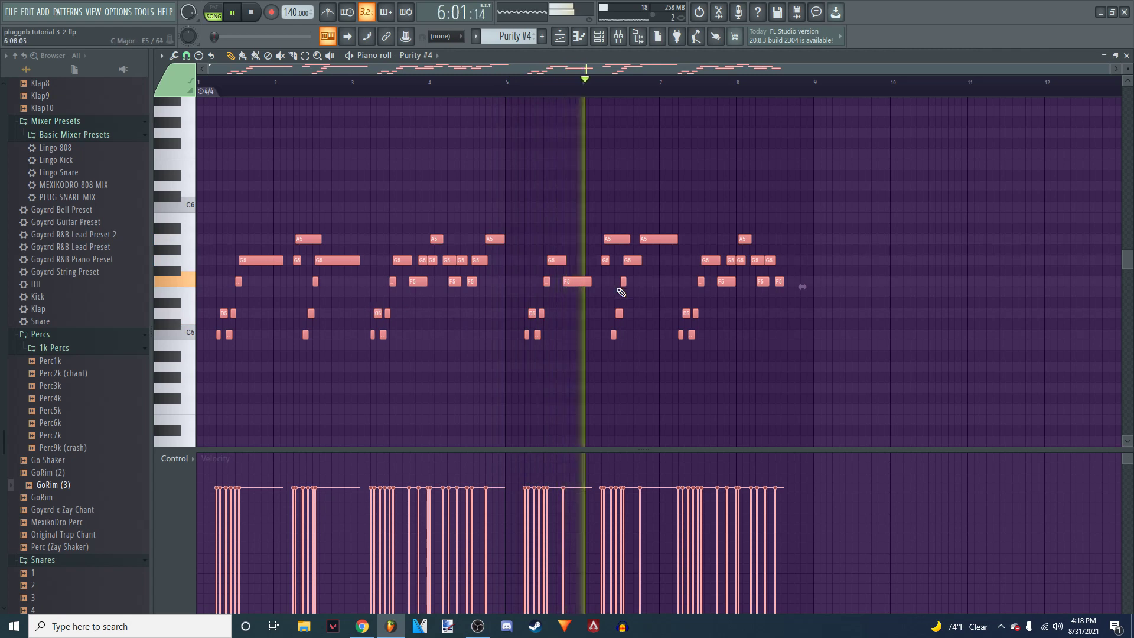
pyautogui.press('space')
# Step: Undo the shift of the Purity #4 notes and play the pattern with its original timing
pyautogui.hotkey('ctrl', 'alt', 'z')
pyautogui.hotkey('ctrl', 'alt', 'z')
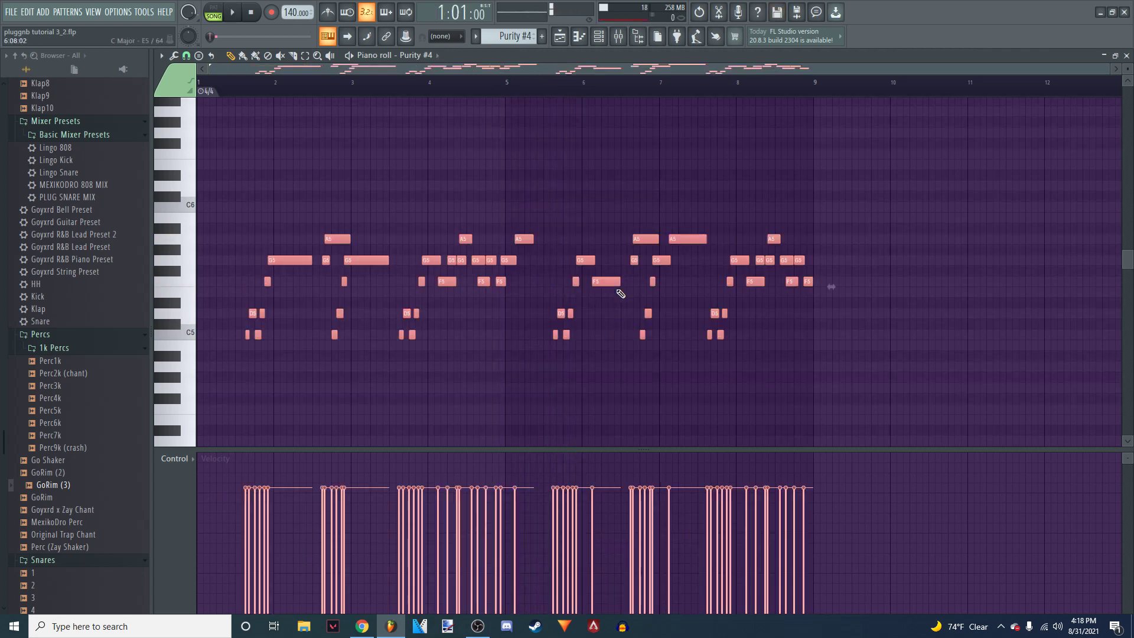
pyautogui.press('space')
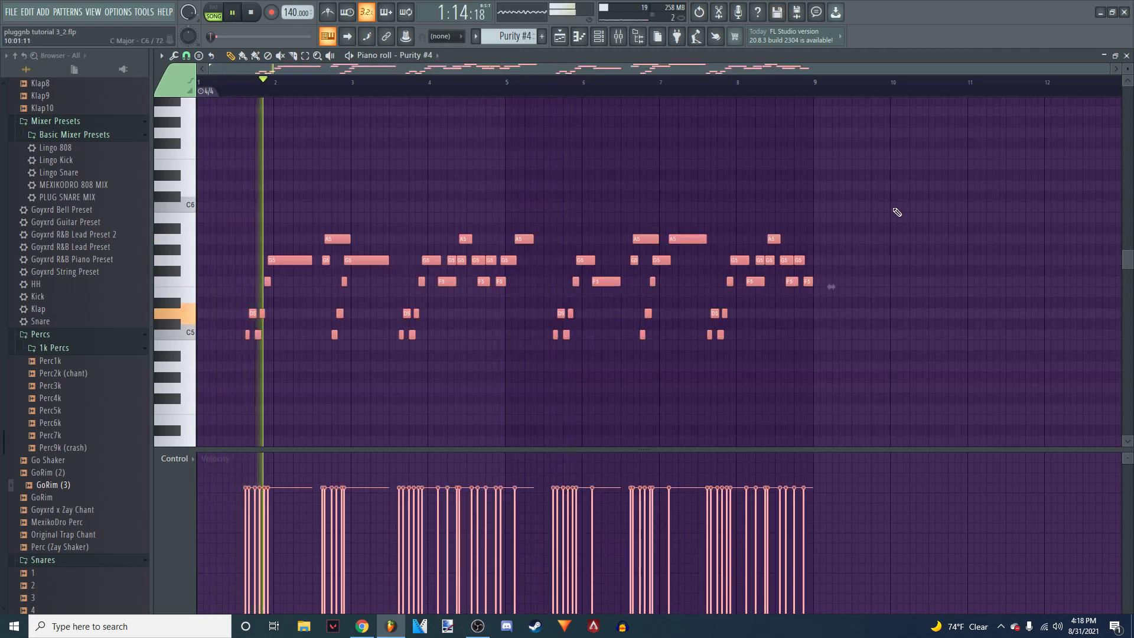
# Step: Unmute Track 7 in the playlist and follow the Purity #7 notes in the piano roll during playback
pyautogui.click(1126, 54)
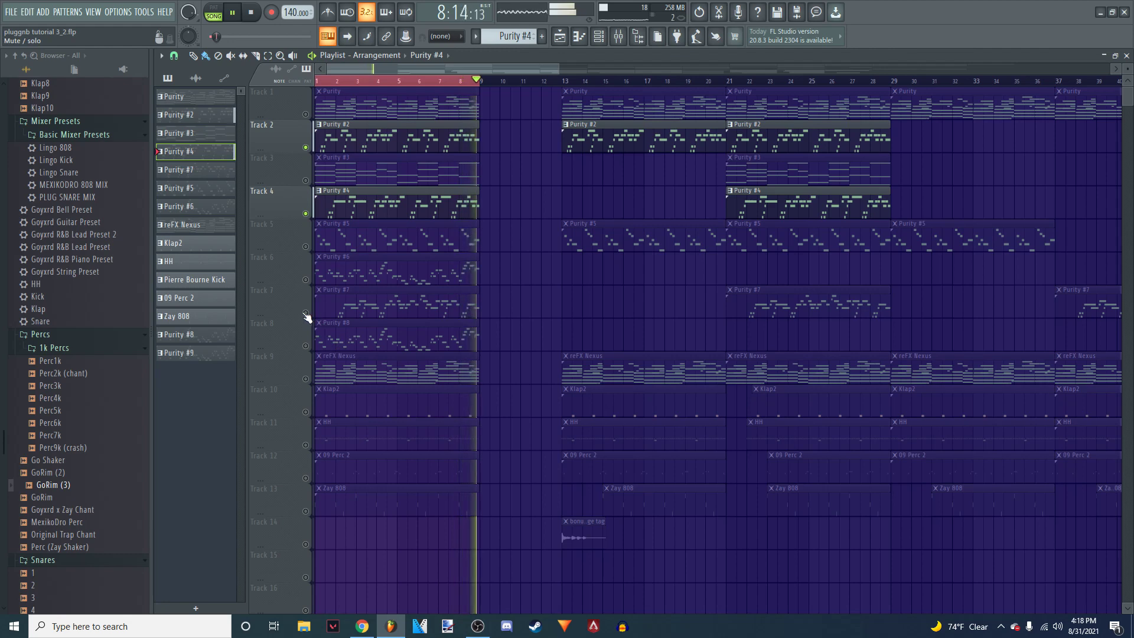
pyautogui.click(305, 313)
pyautogui.doubleClick(322, 305)
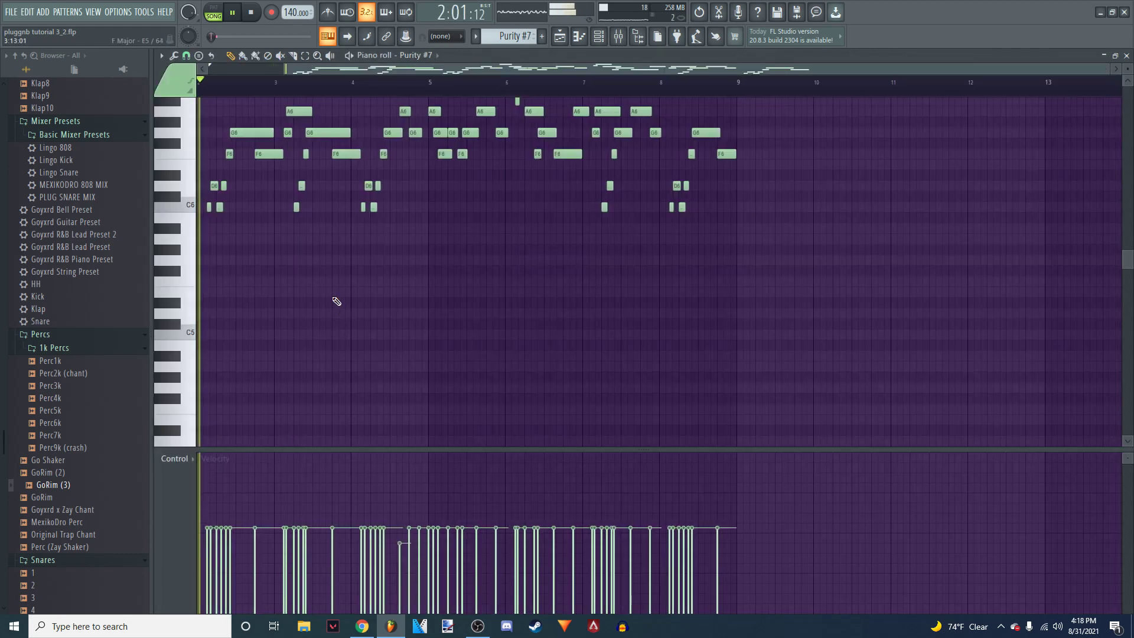
pyautogui.moveTo(471, 72); pyautogui.dragTo(378, 73)
pyautogui.scroll(3, 421, 251)
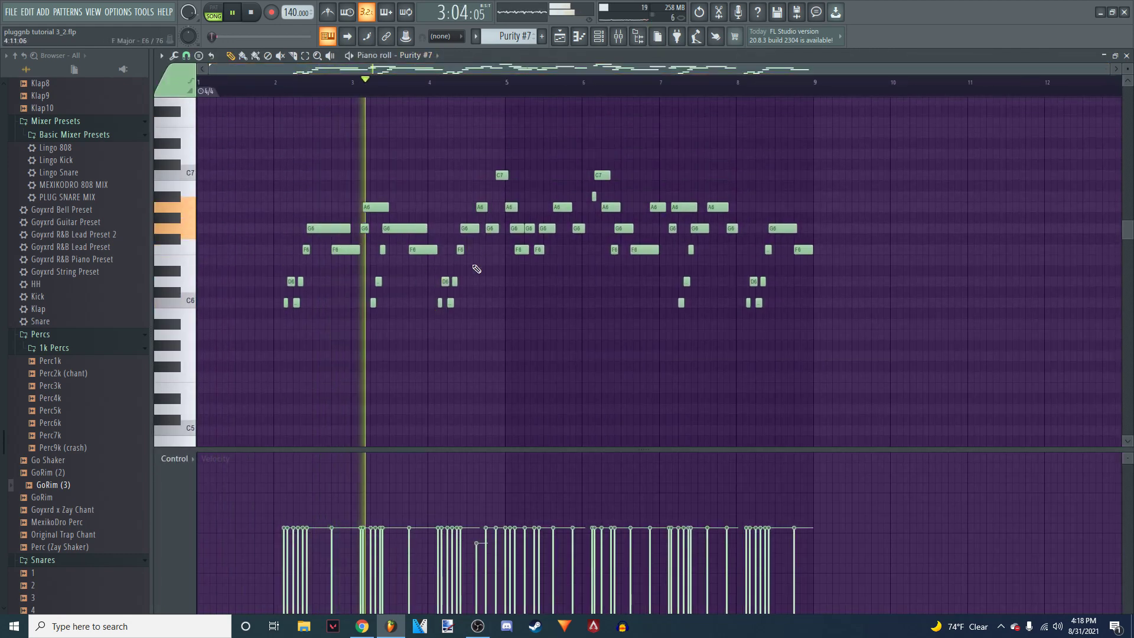
# Step: Return to the playlist, unmute Tracks 9, 3 and 1 to hear them with the leads, and stop playback
pyautogui.click(1127, 55)
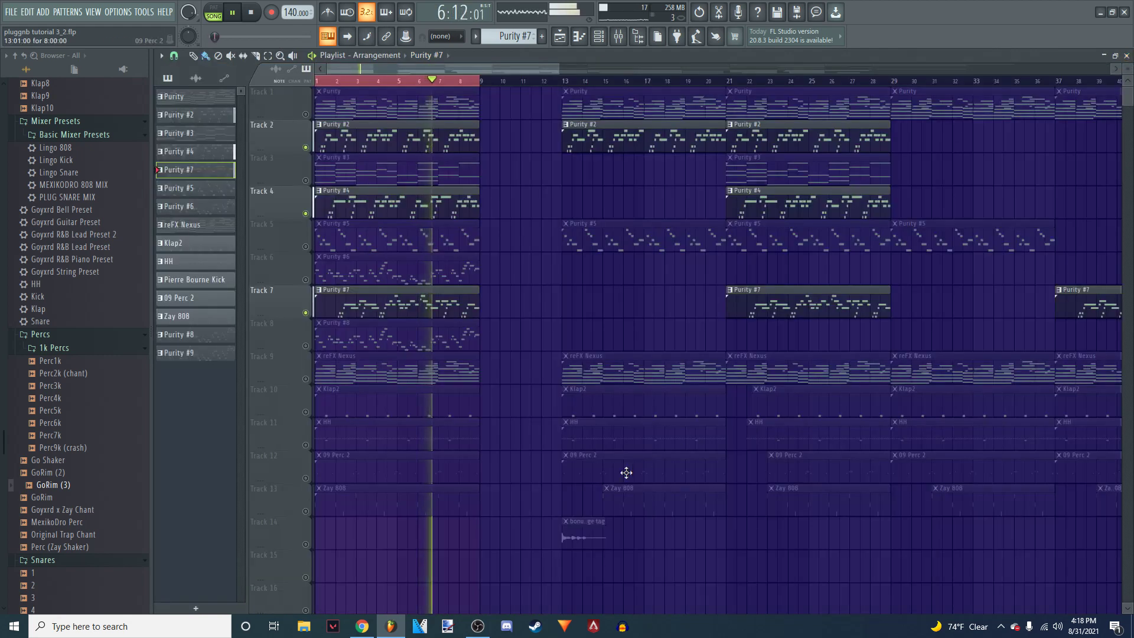
pyautogui.click(305, 378)
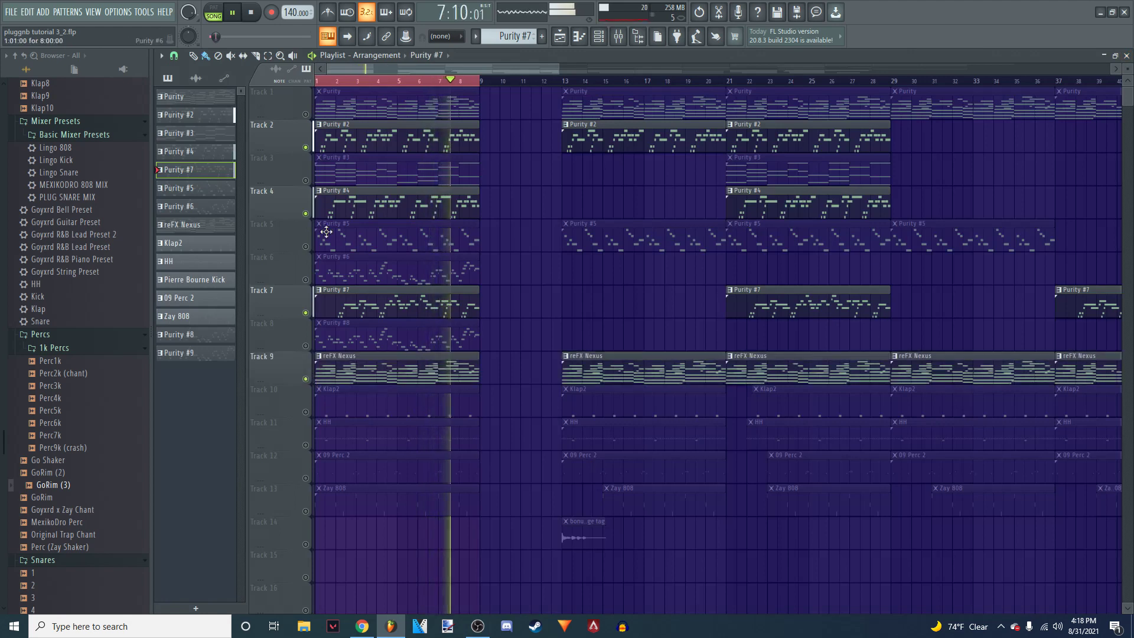
pyautogui.click(305, 180)
pyautogui.click(306, 114)
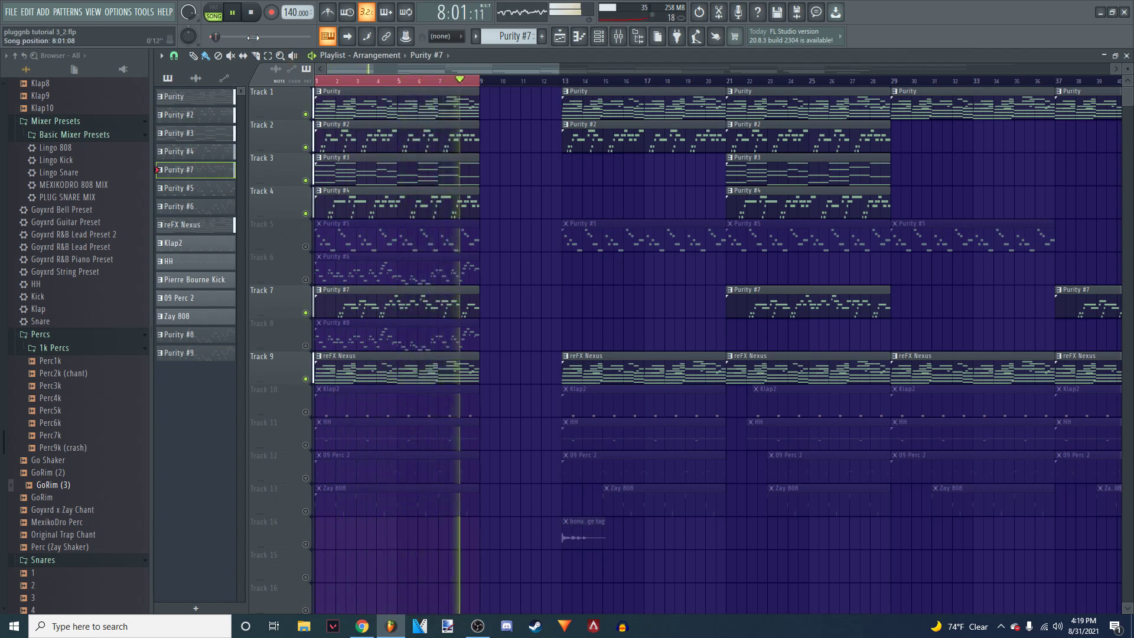
pyautogui.click(234, 18)
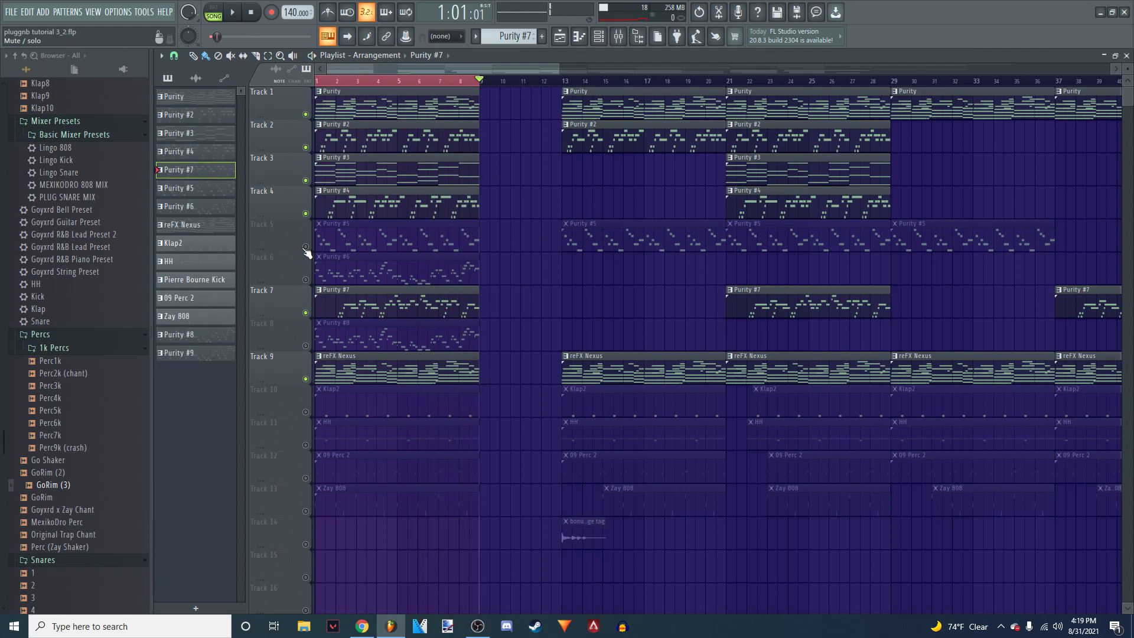
# Step: Inspect the Purity #6 clip's notes in the piano roll, its instrument's preset and its mixer effects
pyautogui.doubleClick(340, 276)
pyautogui.click(598, 36)
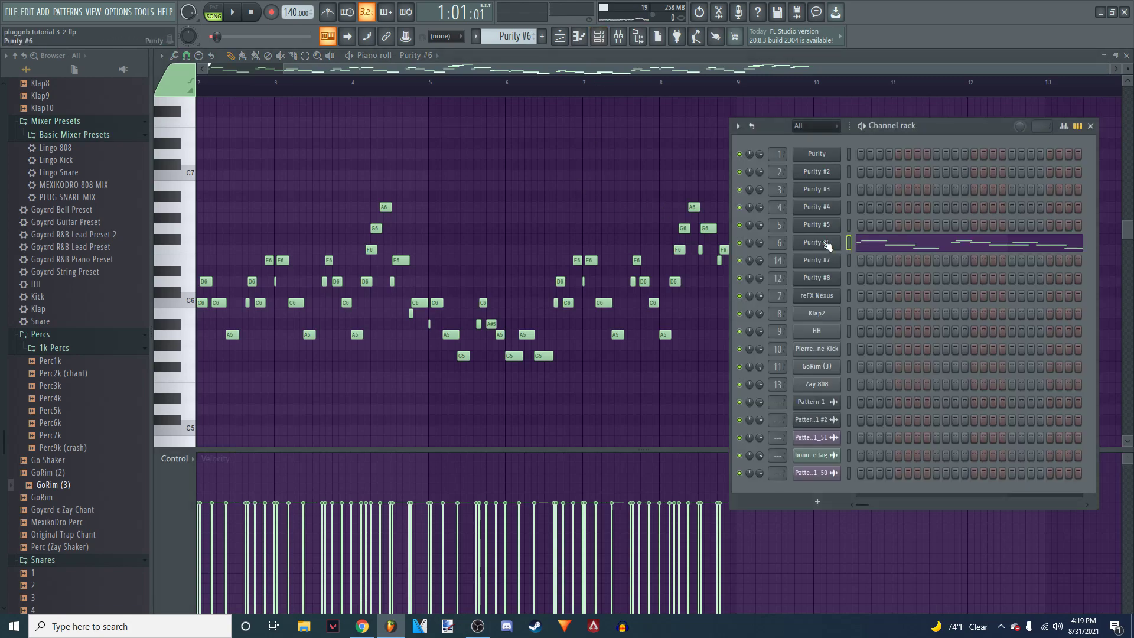
pyautogui.click(826, 243)
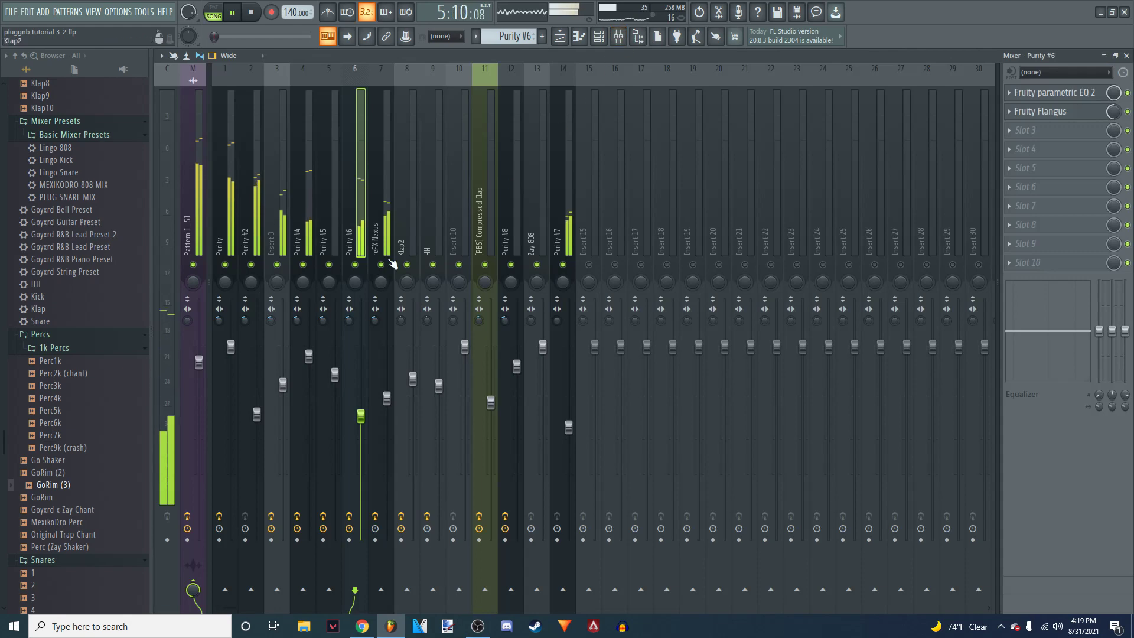
pyautogui.click(598, 37)
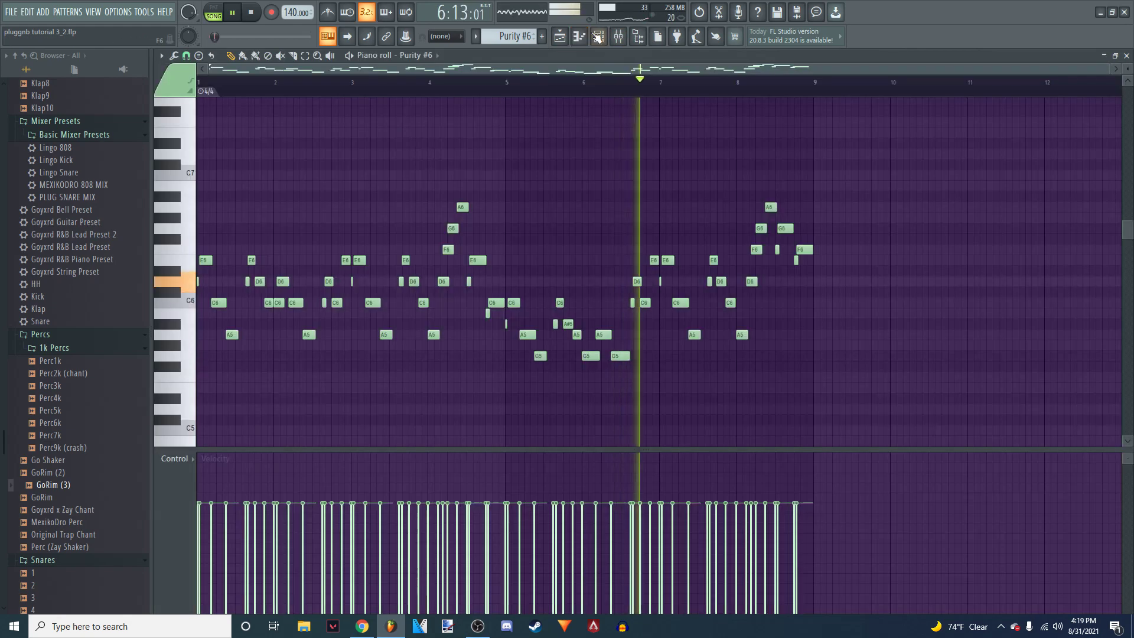
pyautogui.press('F6')
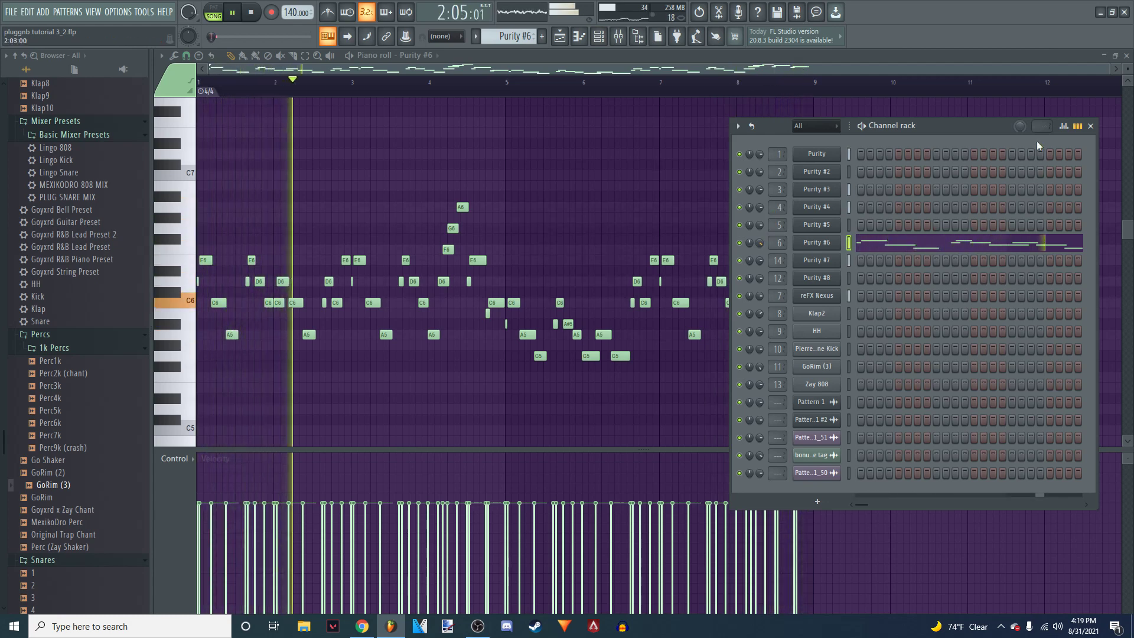
pyautogui.click(1090, 126)
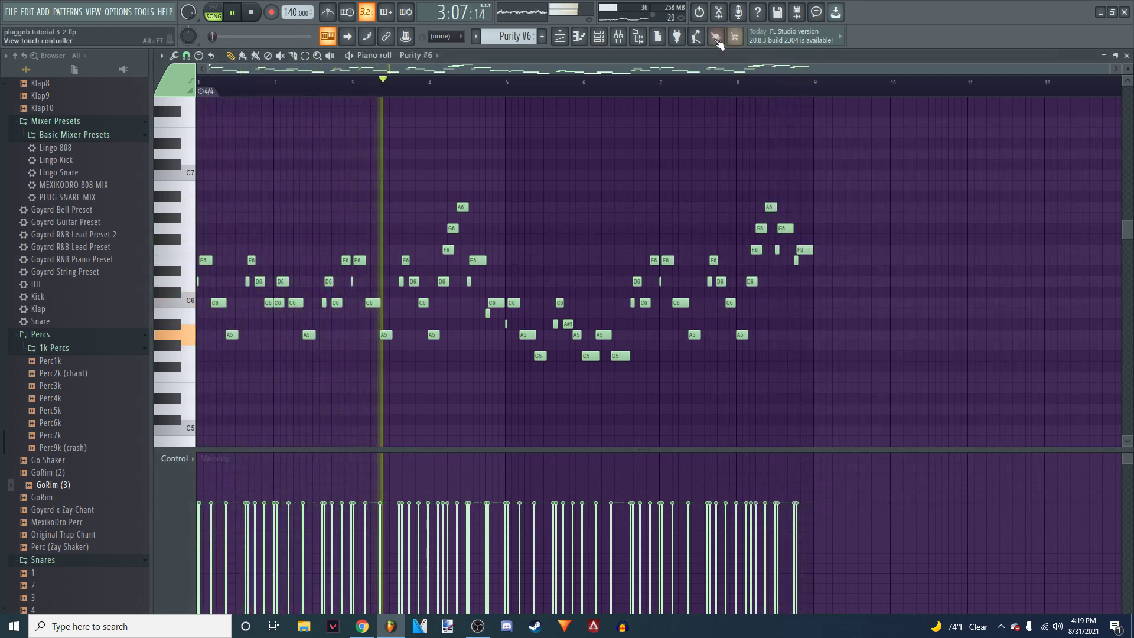
# Step: Return to the playlist, audition Track 8 briefly with the other melody layers, mute it again and stop playback
pyautogui.press('F5')
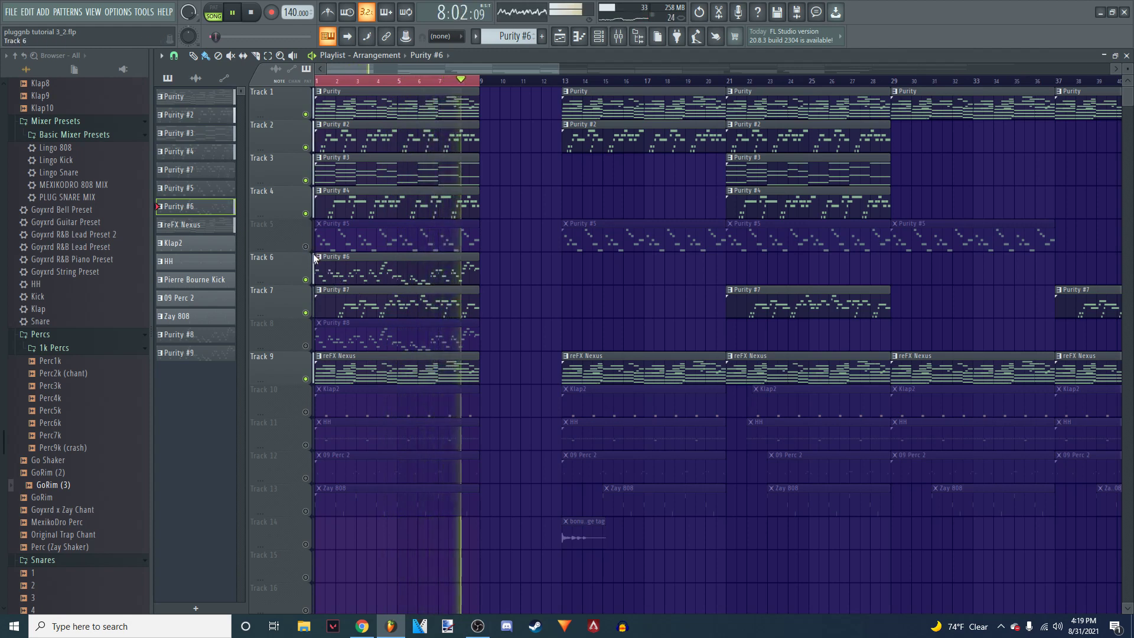
pyautogui.press('space')
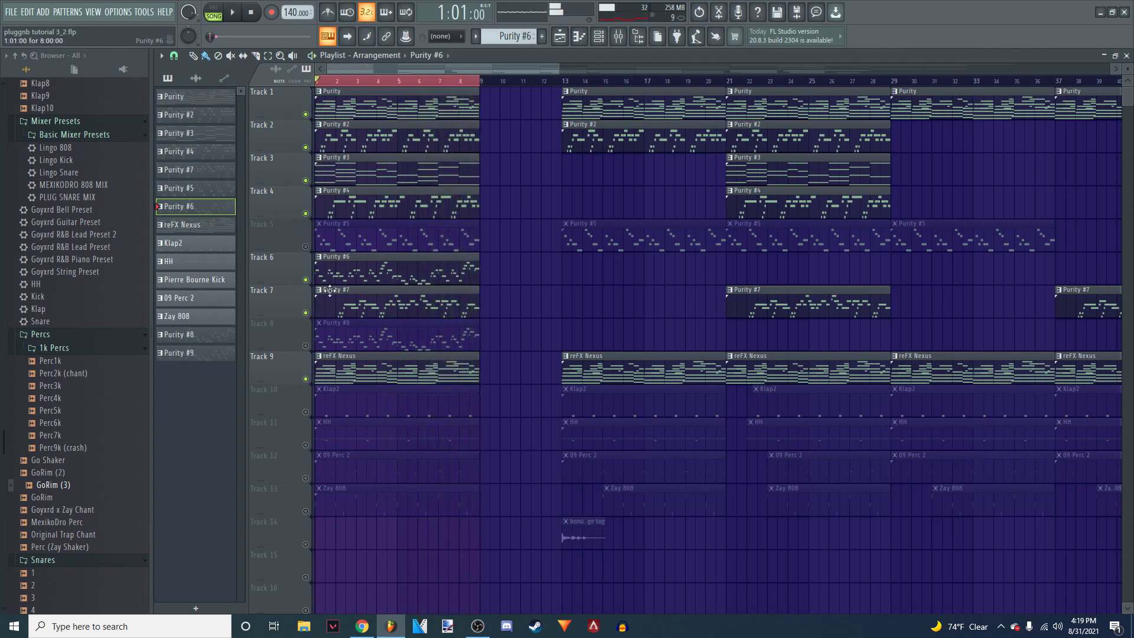
pyautogui.press('space')
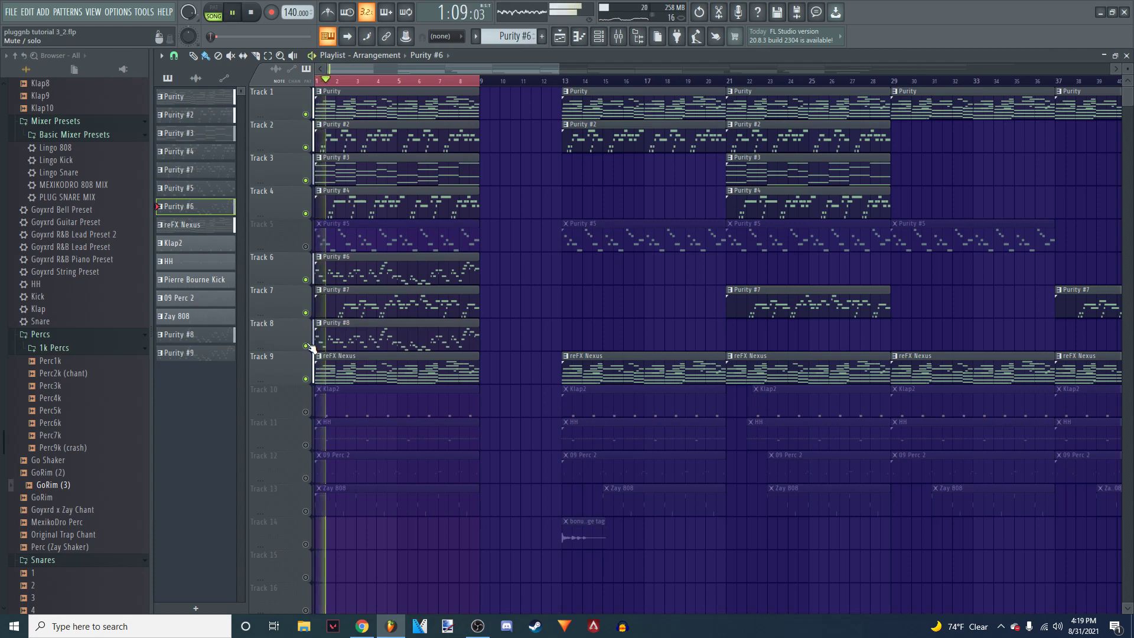
pyautogui.click(306, 346)
pyautogui.press('space')
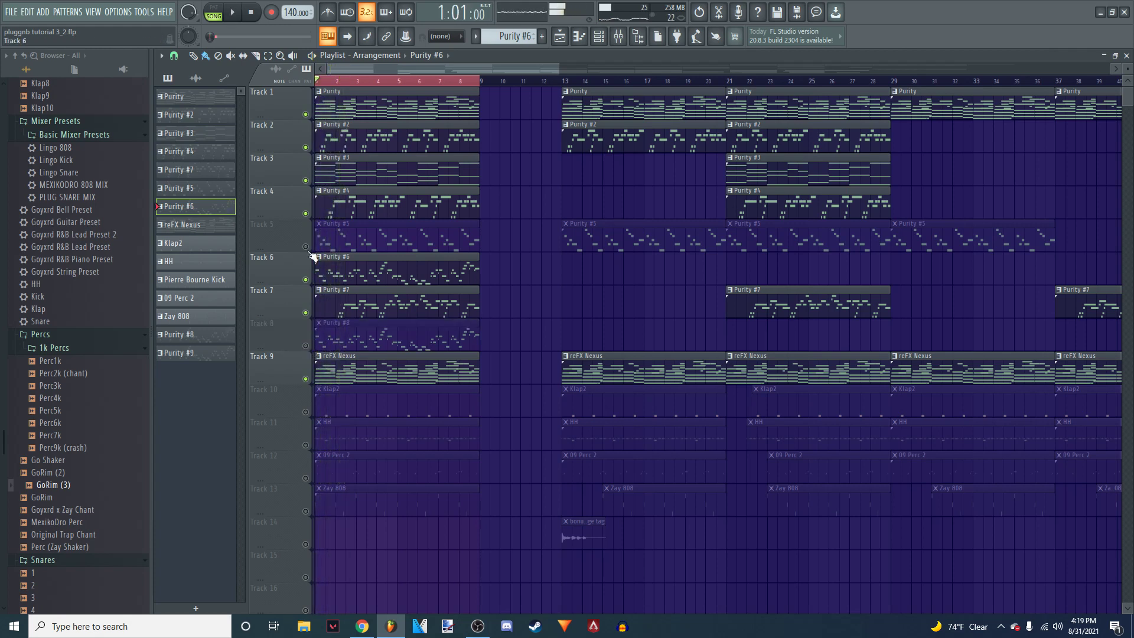
# Step: Solo Track 8 in the playlist to hear it alone, then turn the solo off to unmute all tracks
pyautogui.rightClick(307, 346)
pyautogui.press('space')
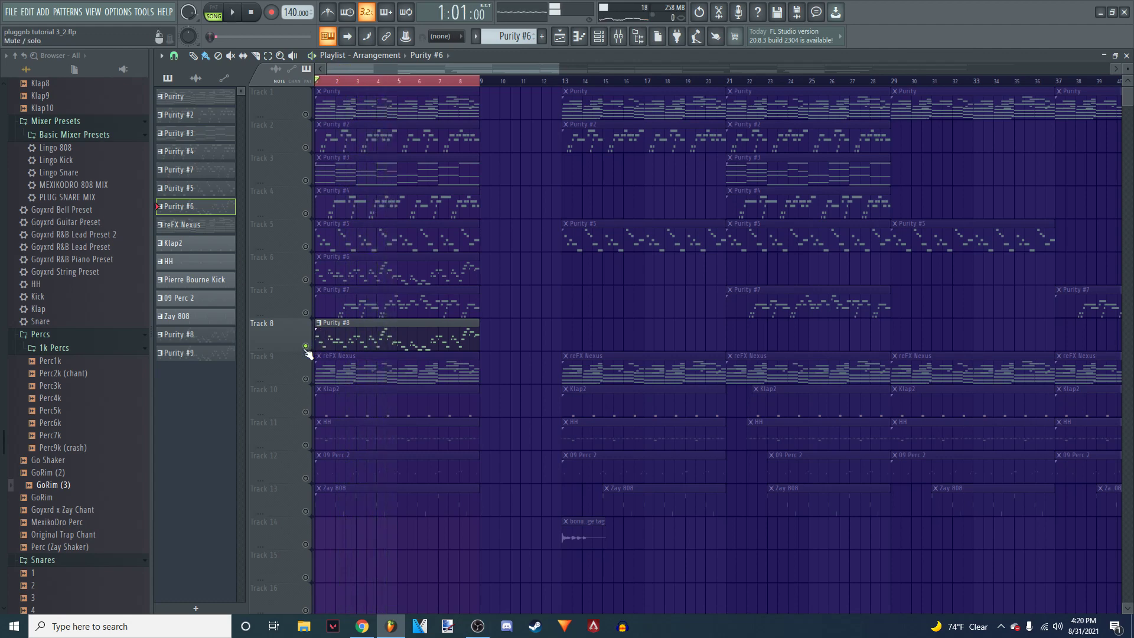
pyautogui.rightClick(305, 346)
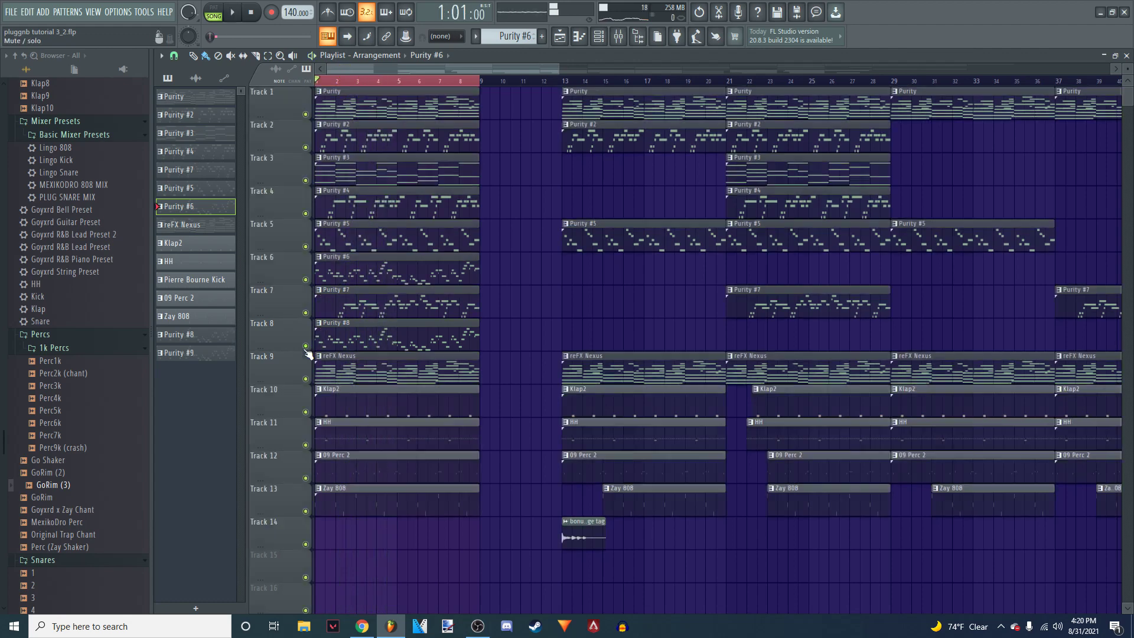
# Step: Solo Track 5 to hear it alone and inspect the Purity #5 clip's notes in the piano roll
pyautogui.rightClick(305, 247)
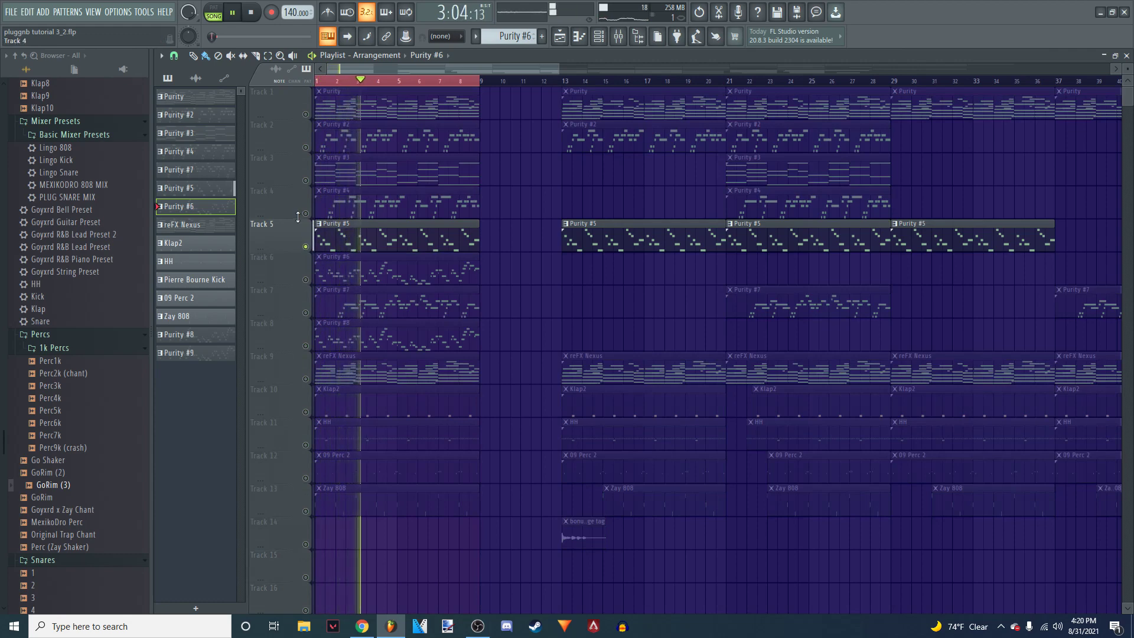
pyautogui.doubleClick(444, 240)
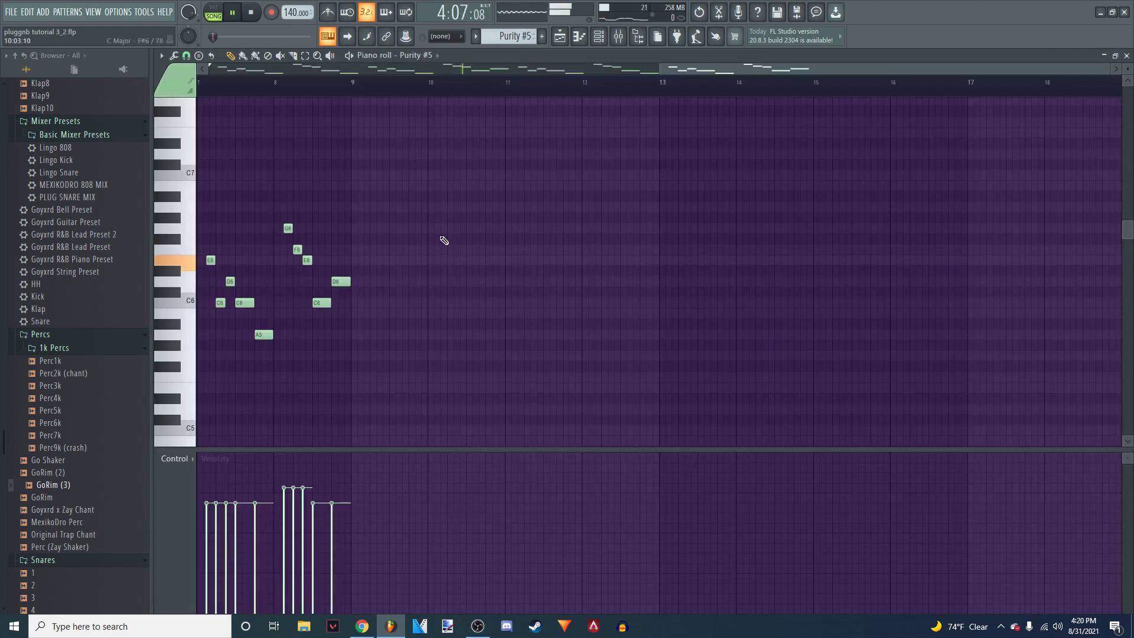
pyautogui.moveTo(691, 69); pyautogui.dragTo(356, 119)
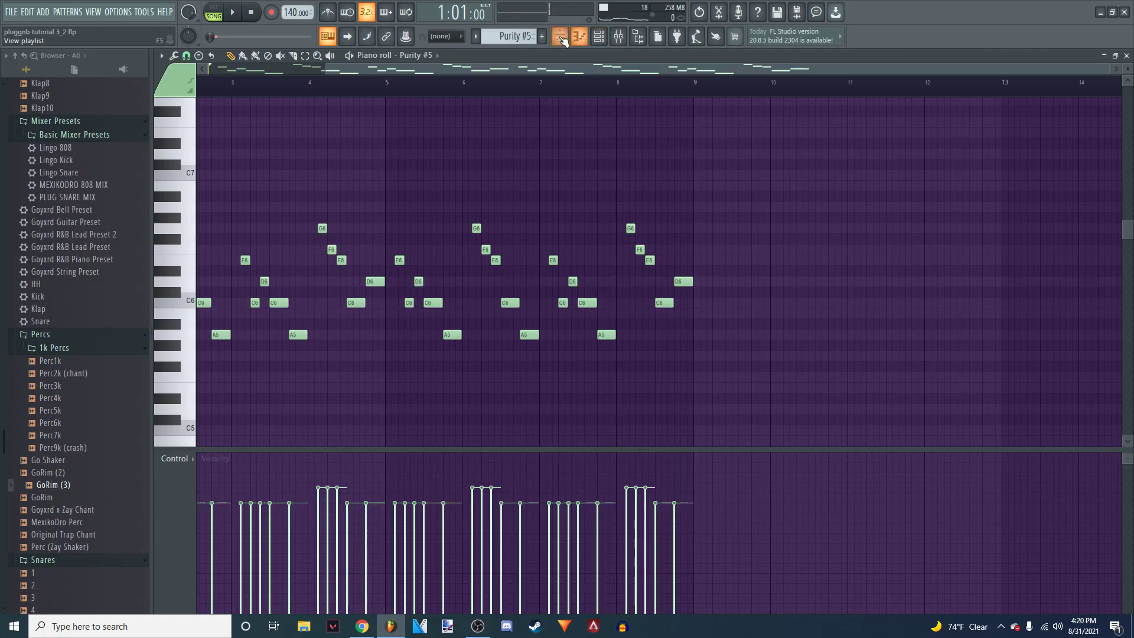
# Step: Return to the playlist and play Track 5 with Track 1 and Track 9 unmuted, toggling Track 9 to compare
pyautogui.click(555, 42)
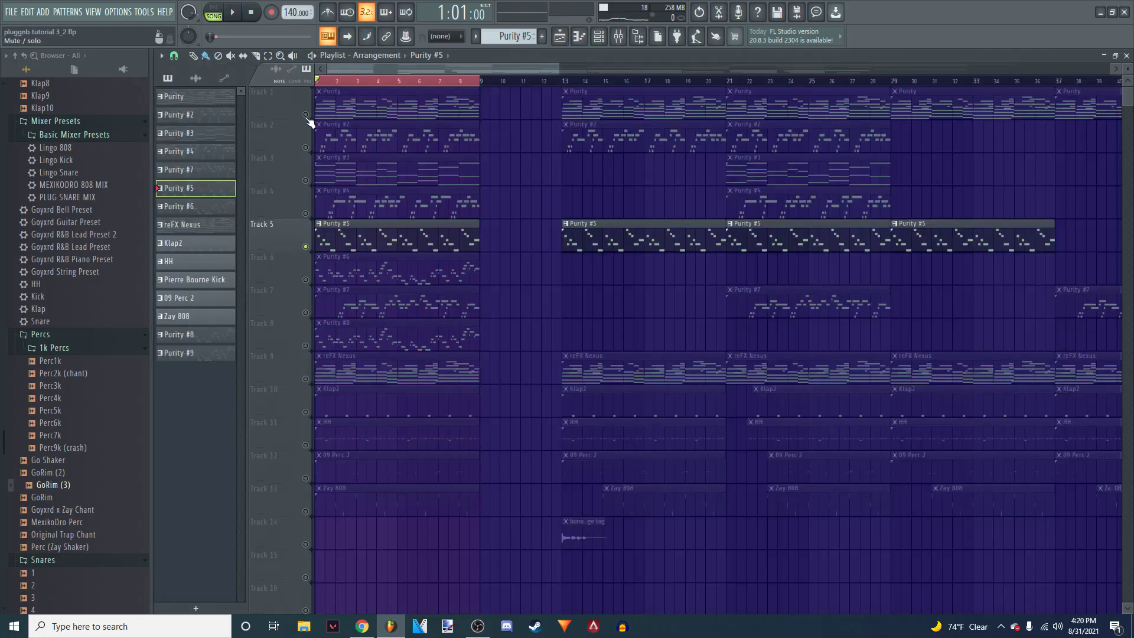
pyautogui.click(305, 115)
pyautogui.press('space')
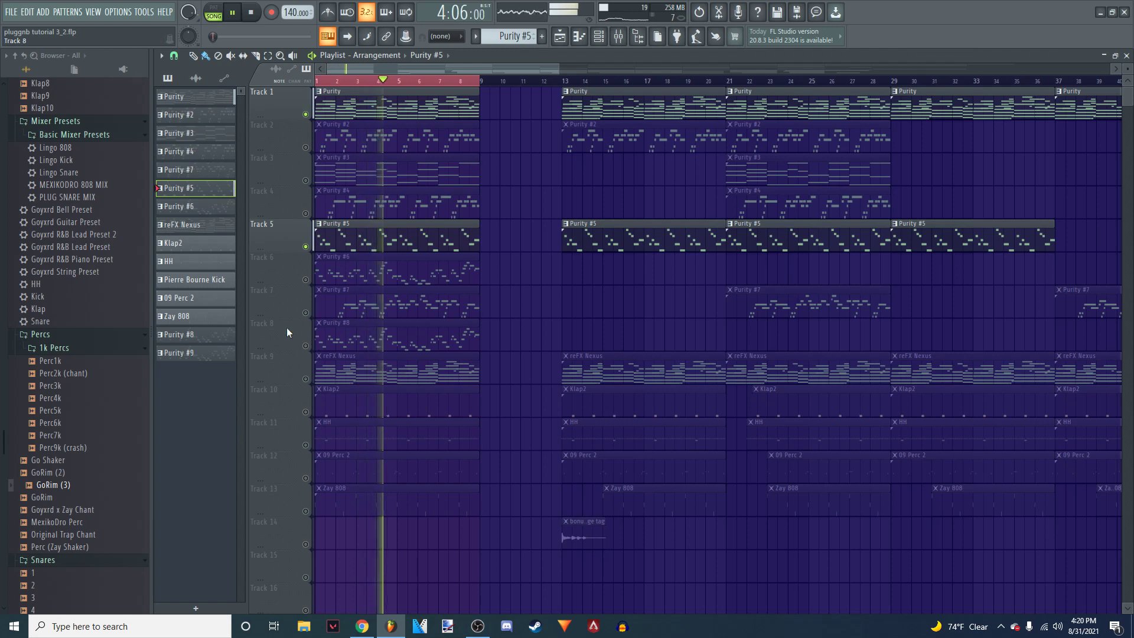
pyautogui.click(306, 379)
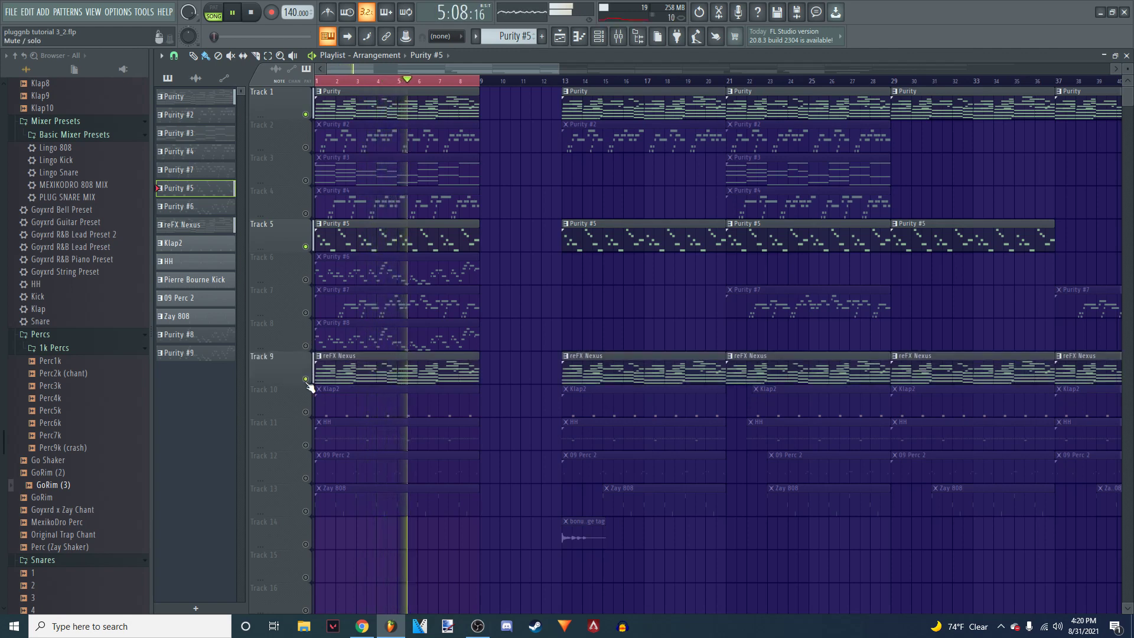
pyautogui.click(305, 379)
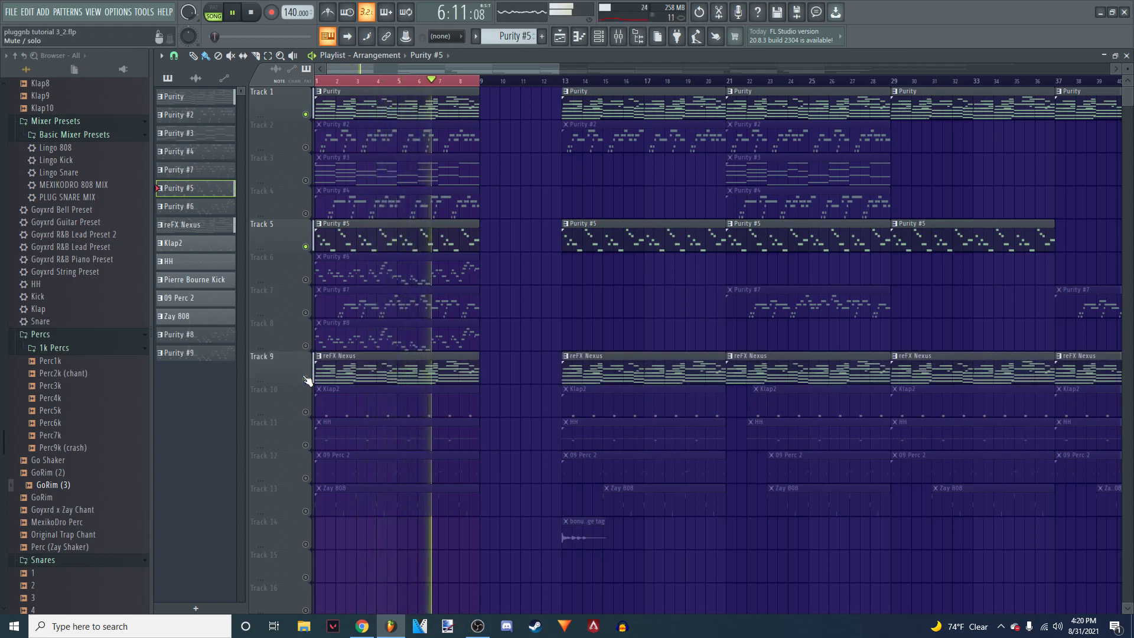
pyautogui.click(306, 379)
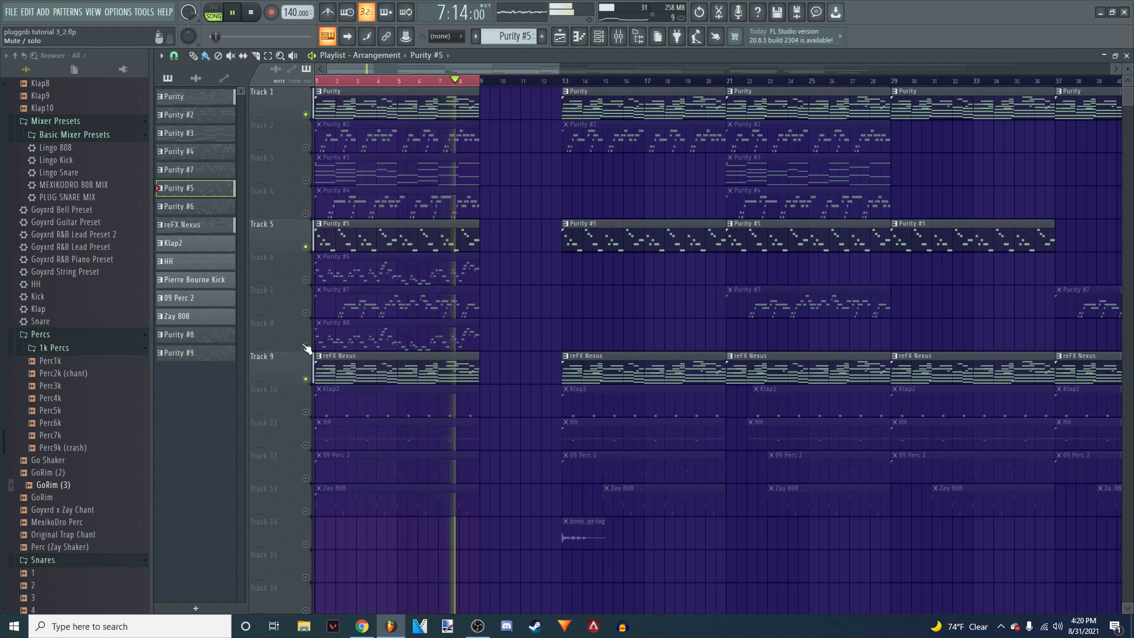
# Step: Unmute Tracks 7, 6, 3, 4 and 2 during playback to hear the melody layers together
pyautogui.moveTo(305, 312); pyautogui.dragTo(305, 279)
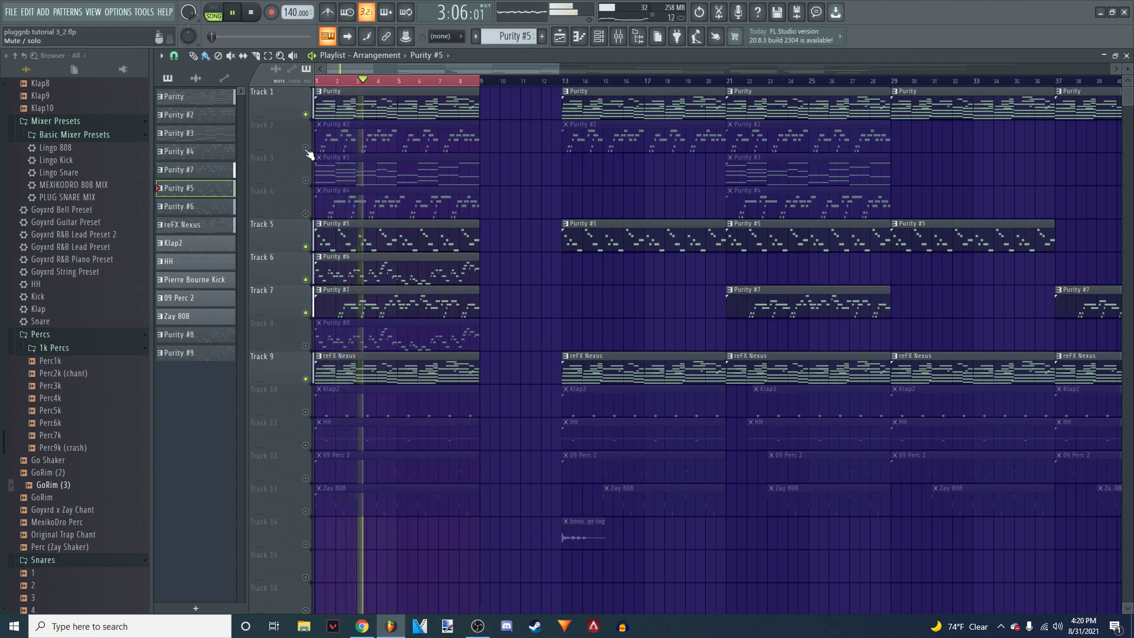
pyautogui.click(306, 180)
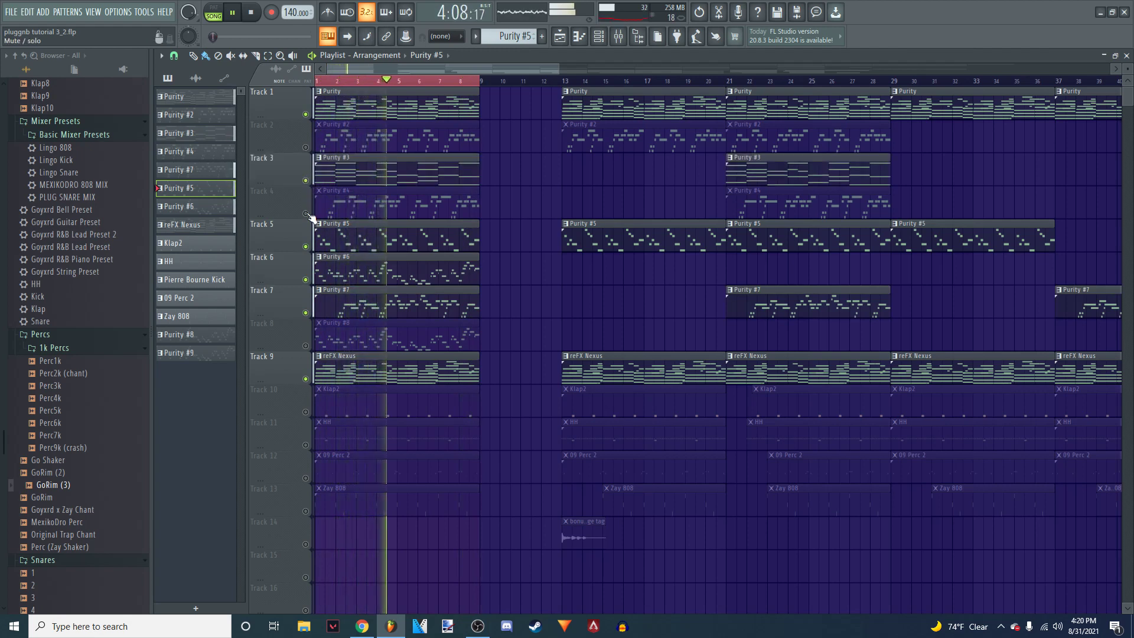
pyautogui.click(306, 214)
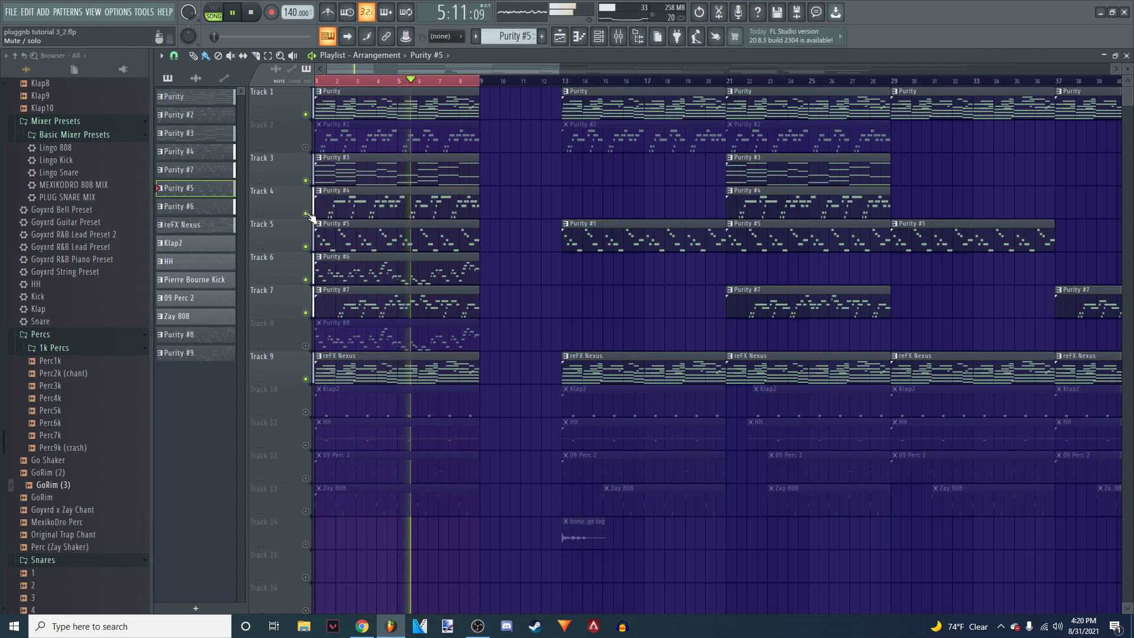
pyautogui.click(305, 148)
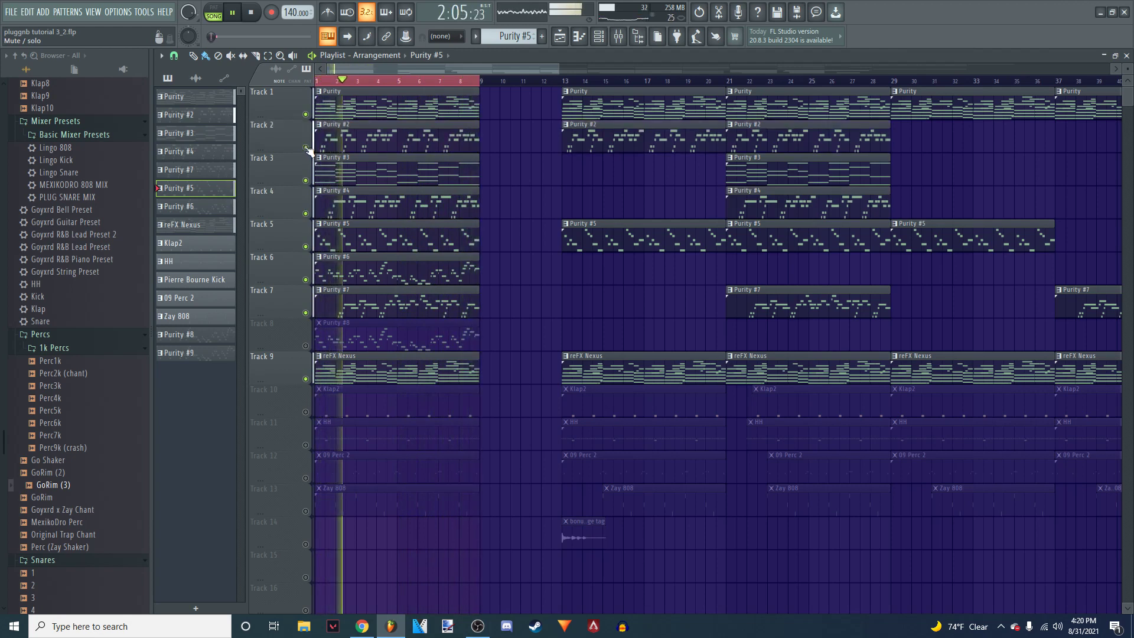
# Step: Unmute the Klap2 and HH tracks, then mute Tracks 7, 6, 5 and 3 to thin out the melody
pyautogui.click(305, 411)
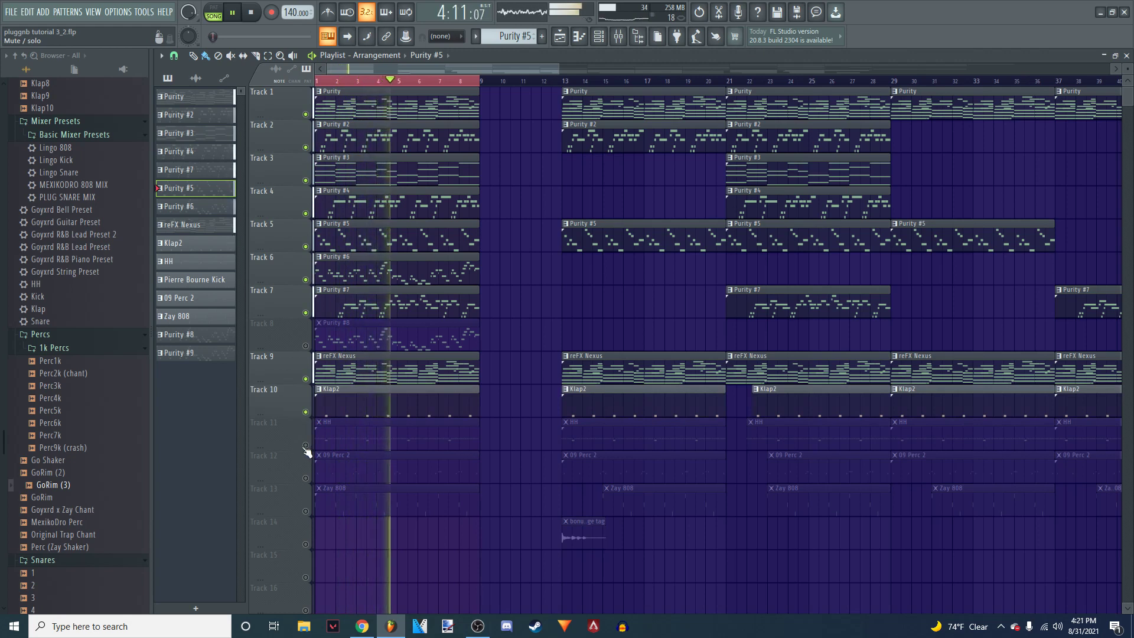
pyautogui.click(305, 446)
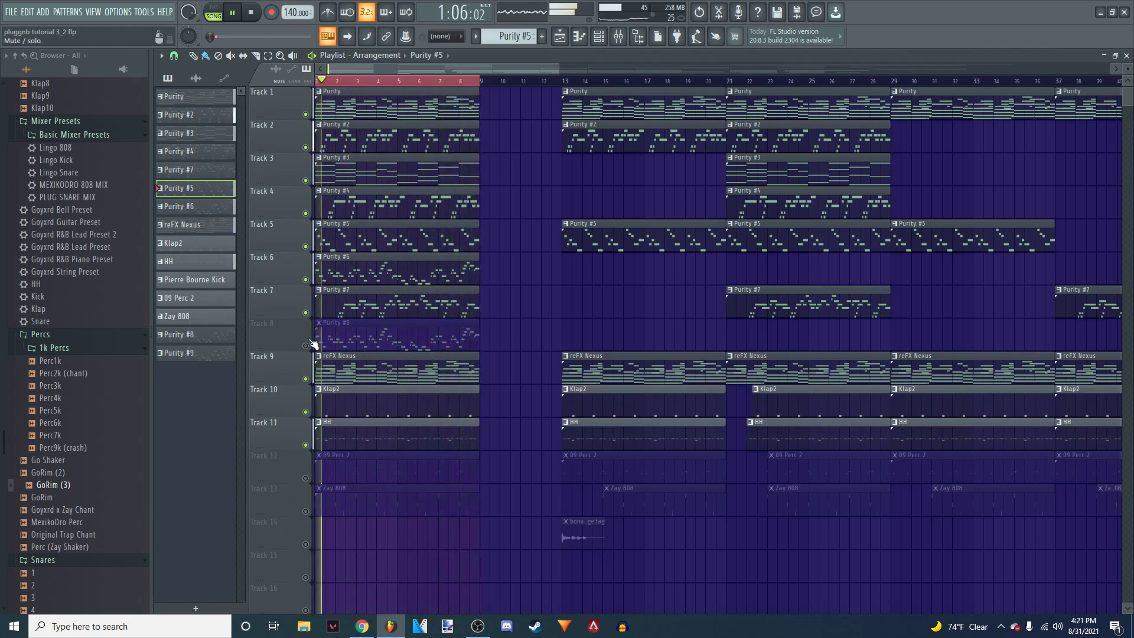
pyautogui.moveTo(306, 312); pyautogui.dragTo(306, 219)
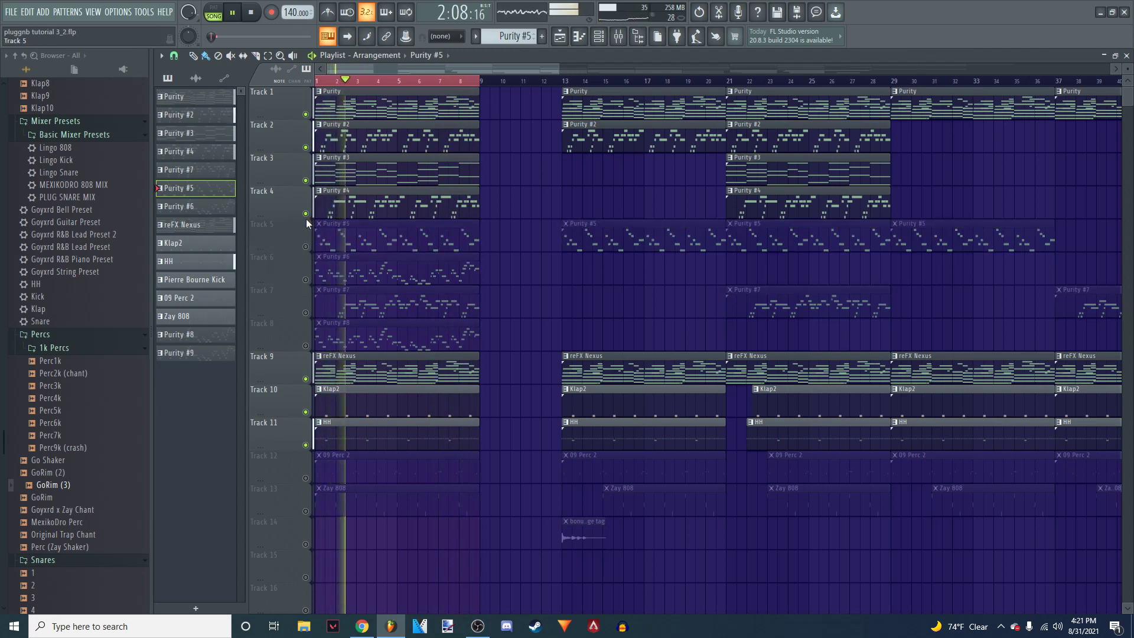
pyautogui.click(305, 180)
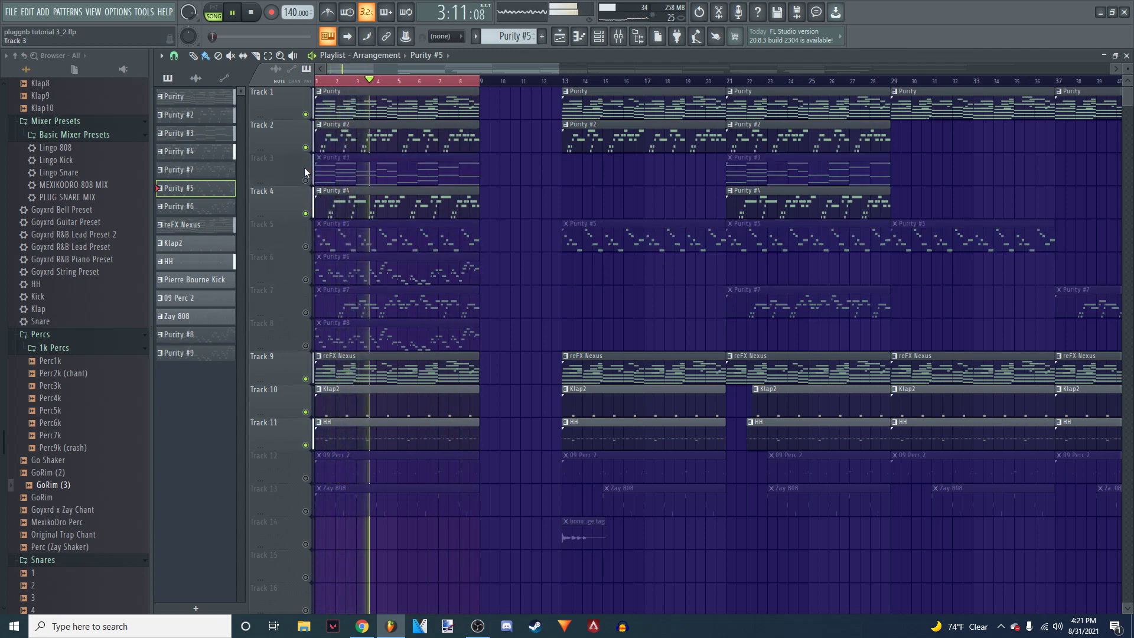
# Step: Unmute Track 12 and inspect the 09 Perc 2 clip's notes in the piano roll from bar 1
pyautogui.click(305, 478)
pyautogui.doubleClick(335, 468)
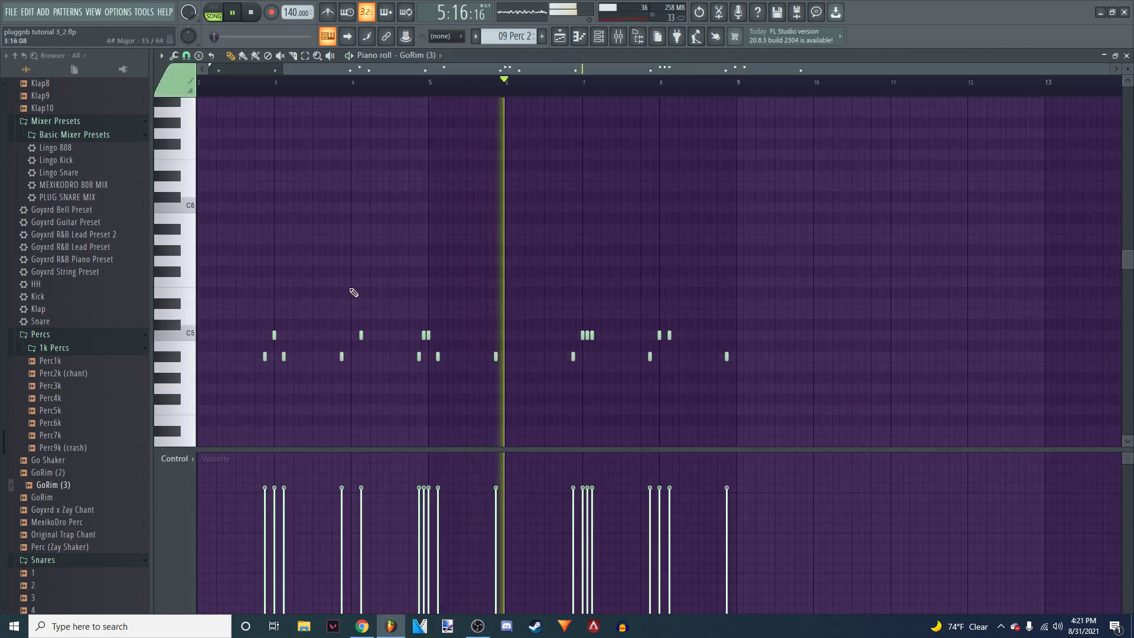
pyautogui.moveTo(474, 69); pyautogui.dragTo(395, 68)
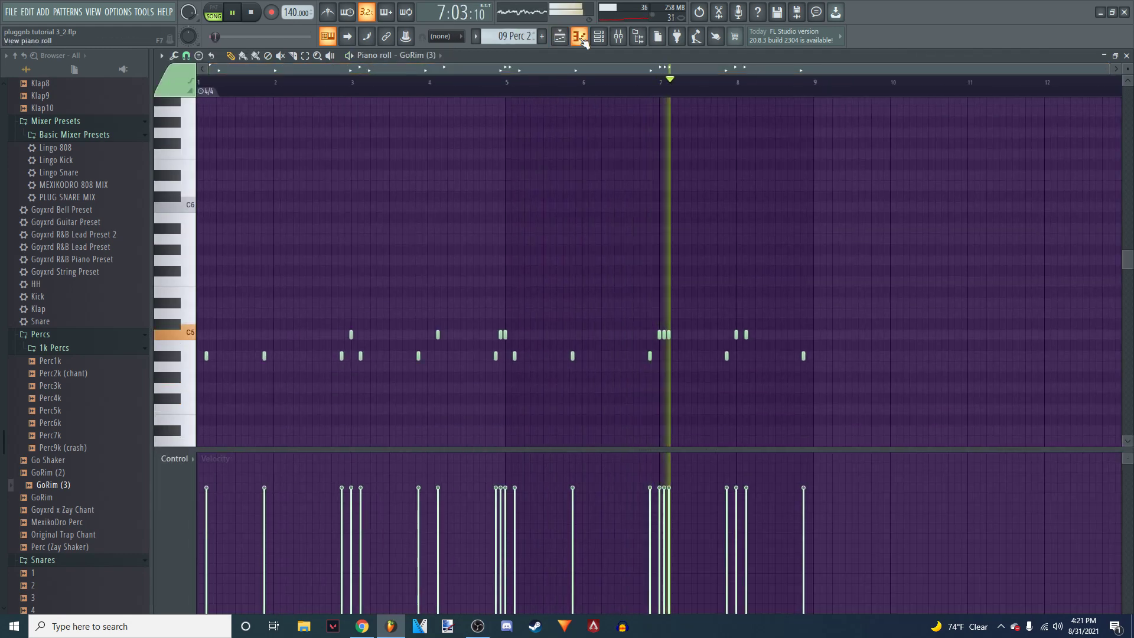
# Step: Examine the GoRim (3) steps in a widened Channel rack, close the rack and stop playback
pyautogui.click(598, 37)
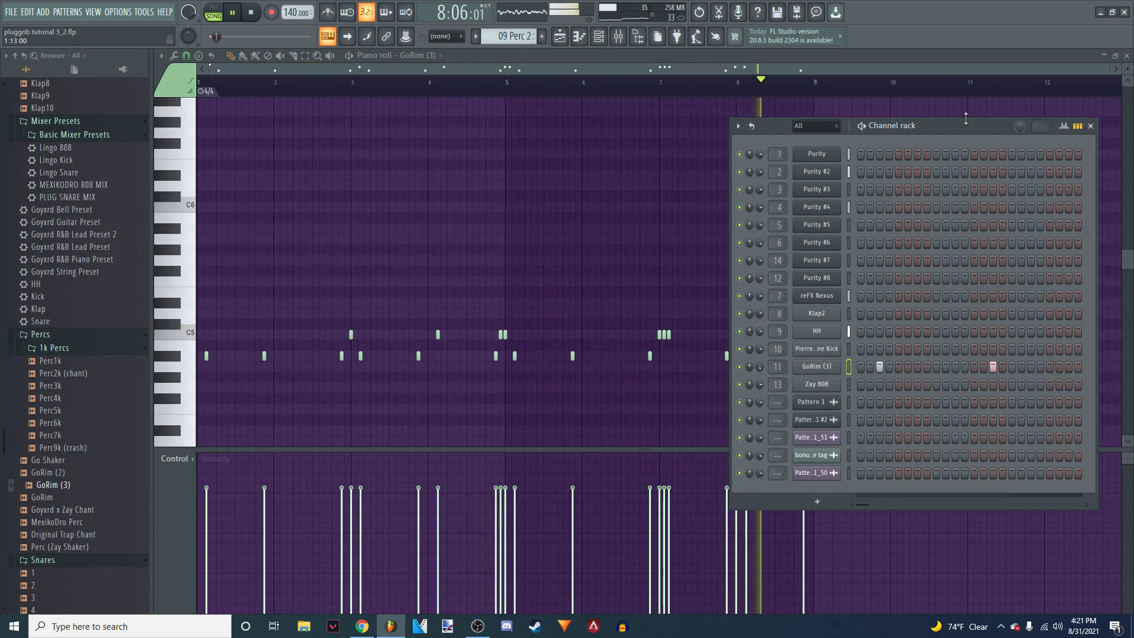
pyautogui.moveTo(944, 126); pyautogui.dragTo(576, 98)
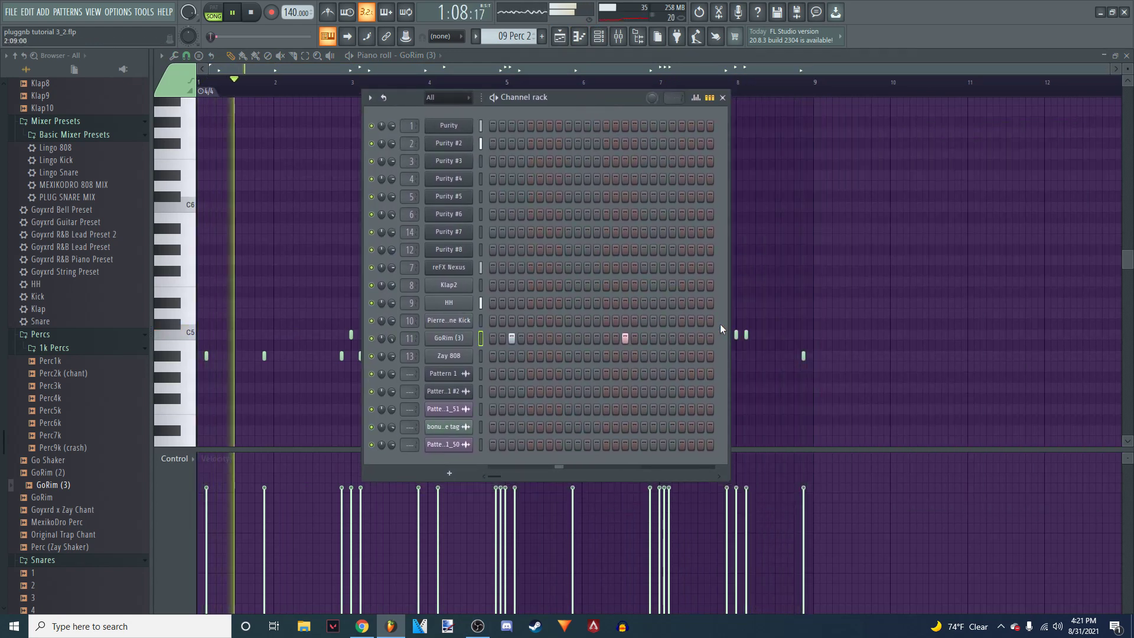
pyautogui.moveTo(729, 323); pyautogui.dragTo(1101, 341)
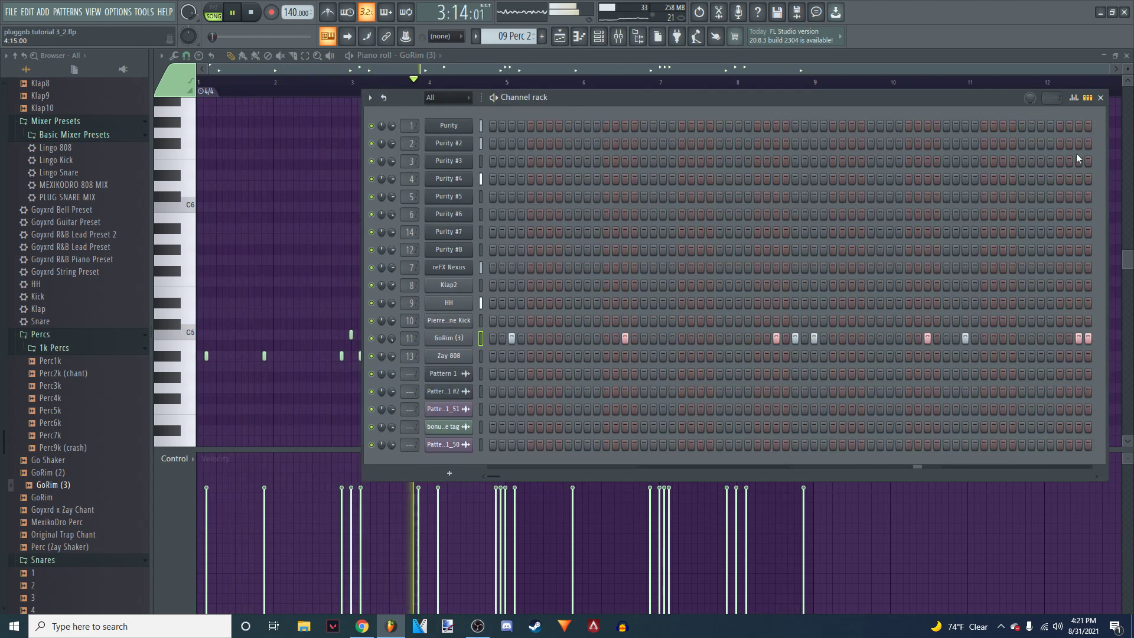
pyautogui.moveTo(1007, 107); pyautogui.dragTo(961, 96)
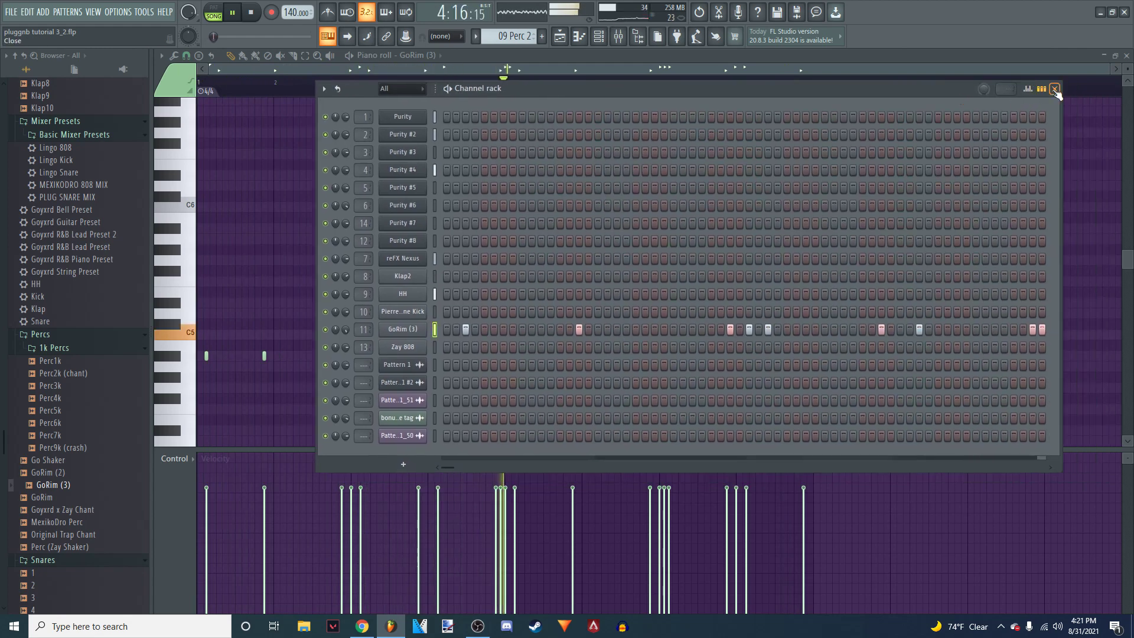
pyautogui.click(1055, 90)
pyautogui.scroll(-2, 574, 375)
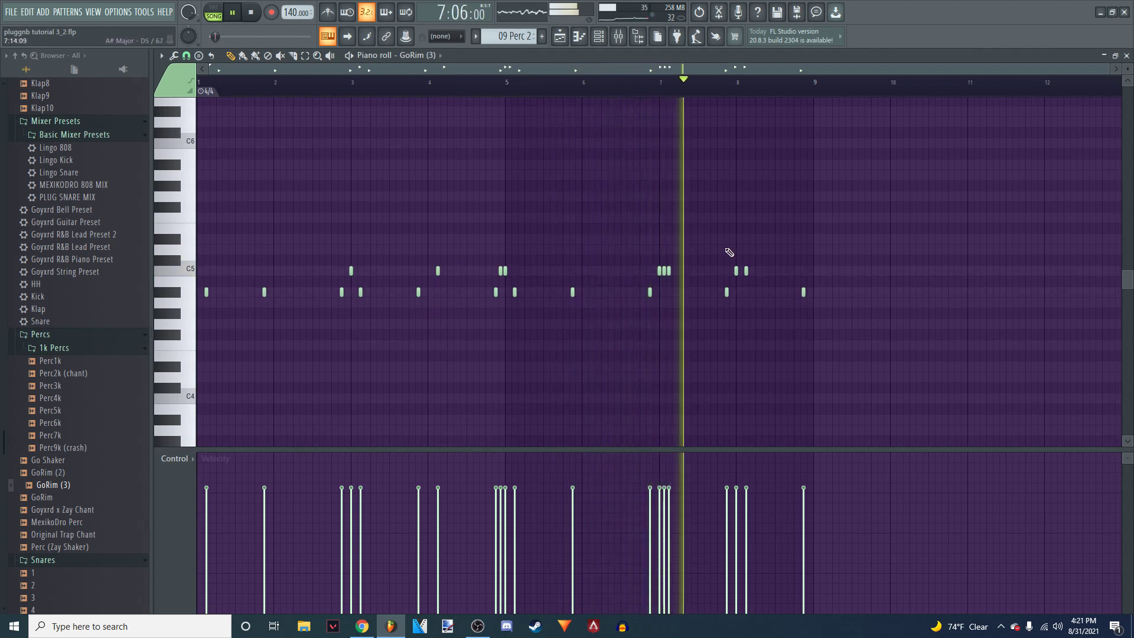
pyautogui.press('space')
# Step: Return to the playlist, solo Track 13 and play through the Zay 808 clip's notes in the piano roll
pyautogui.click(570, 42)
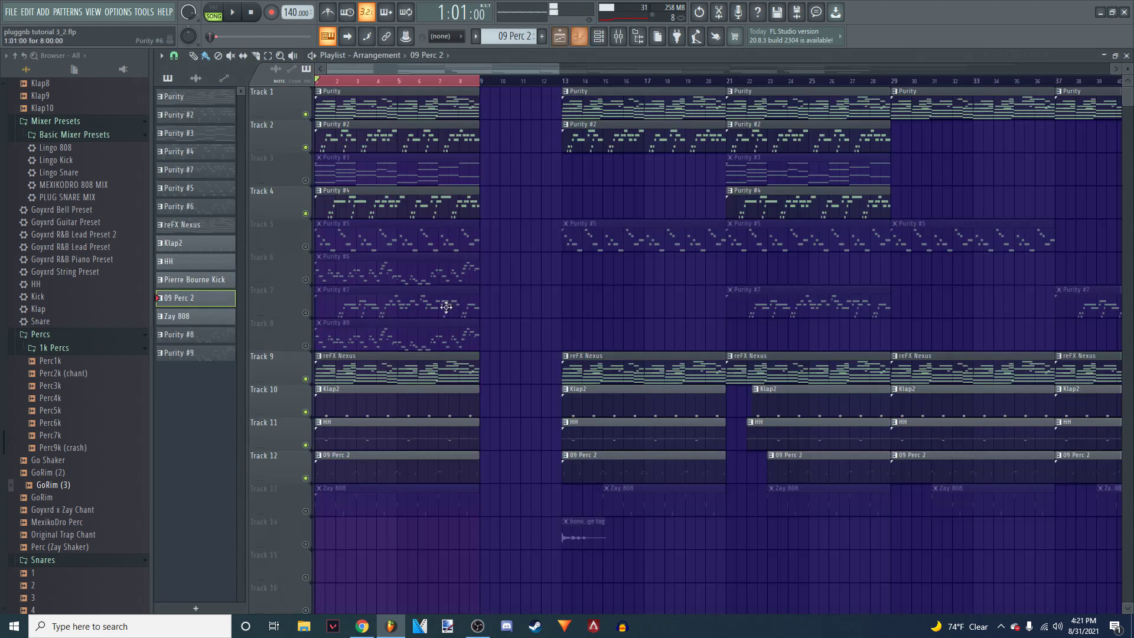
pyautogui.keyDown('ctrl'); pyautogui.click(305, 512); pyautogui.keyUp('ctrl')
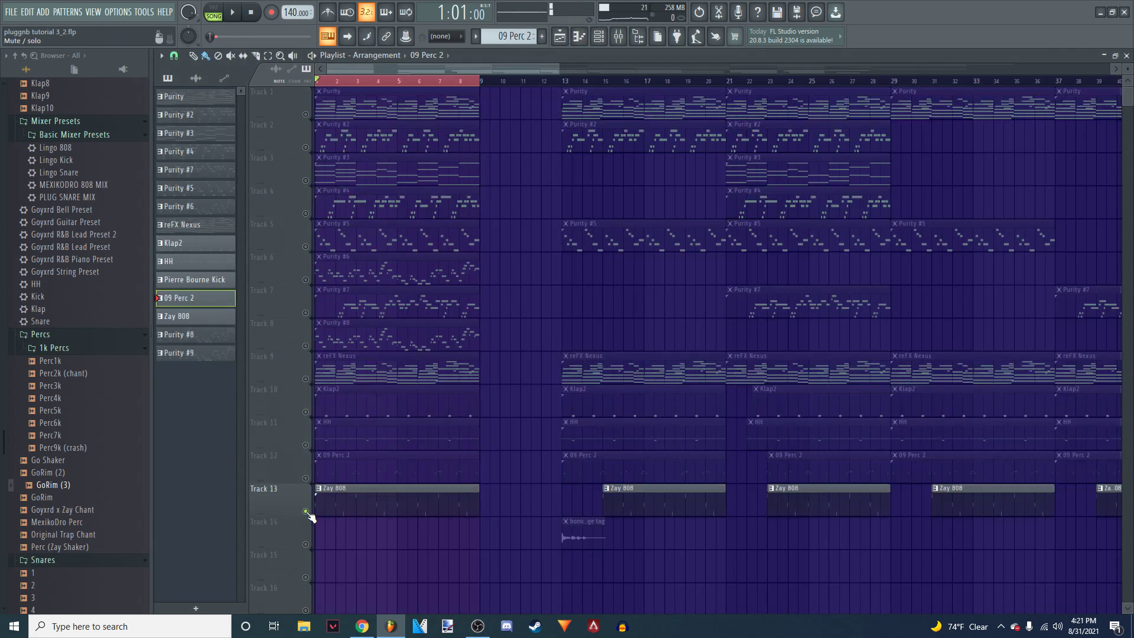
pyautogui.doubleClick(345, 506)
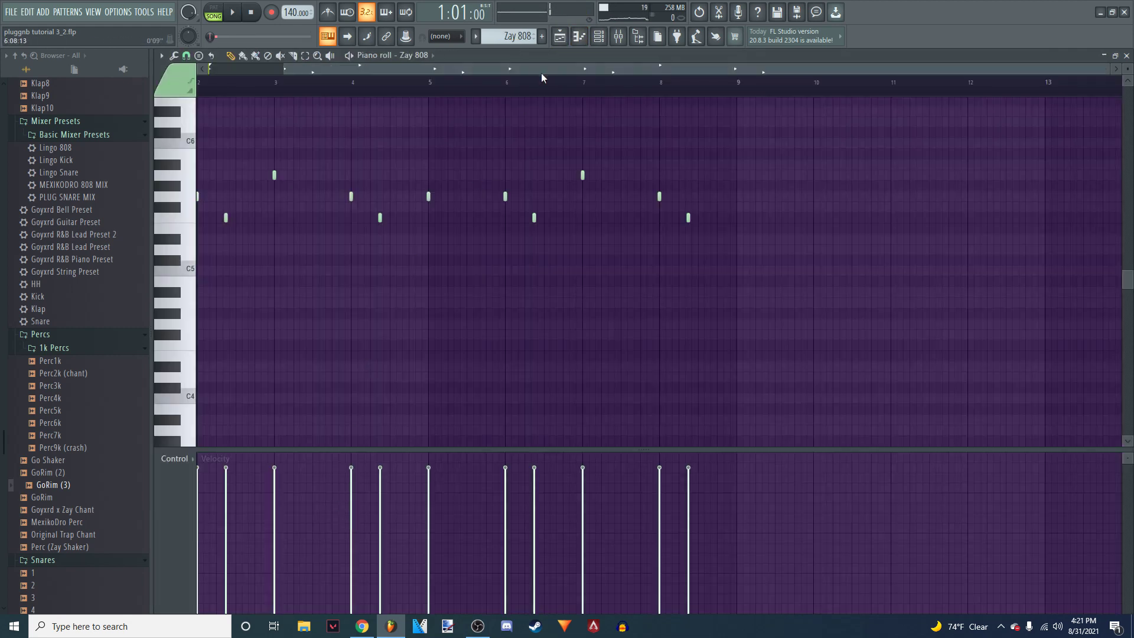
pyautogui.scroll(2, 200, 93)
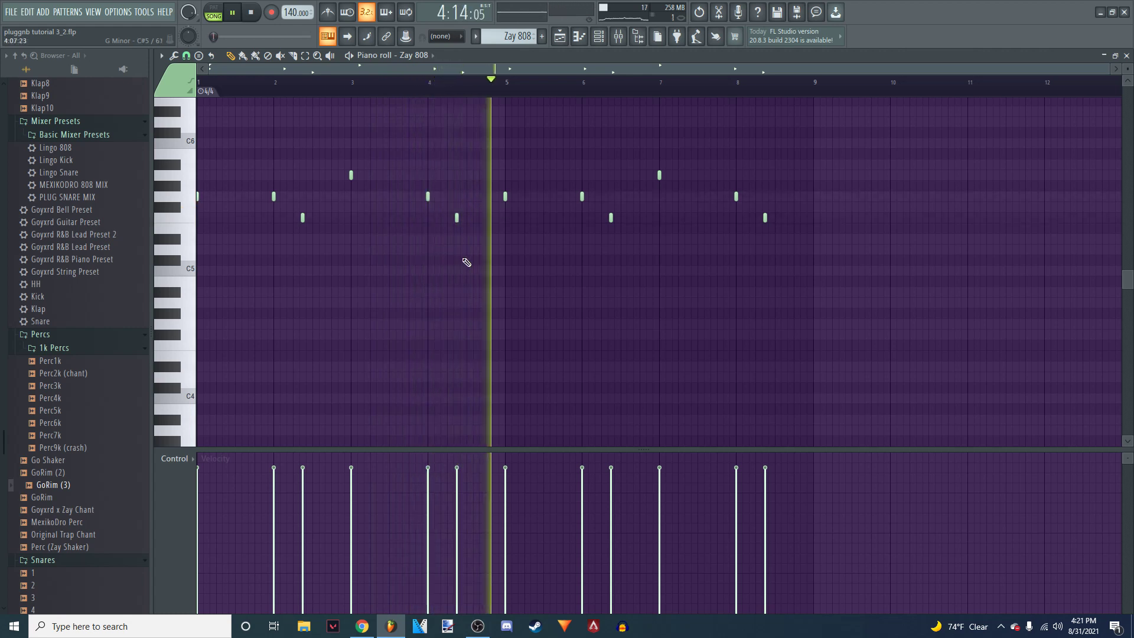
# Step: Transpose all of the Zay 808 notes up two octaves
pyautogui.hotkey('ctrl', 'Up')
pyautogui.hotkey('ctrl', 'Up')
pyautogui.scroll(10, 556, 293)
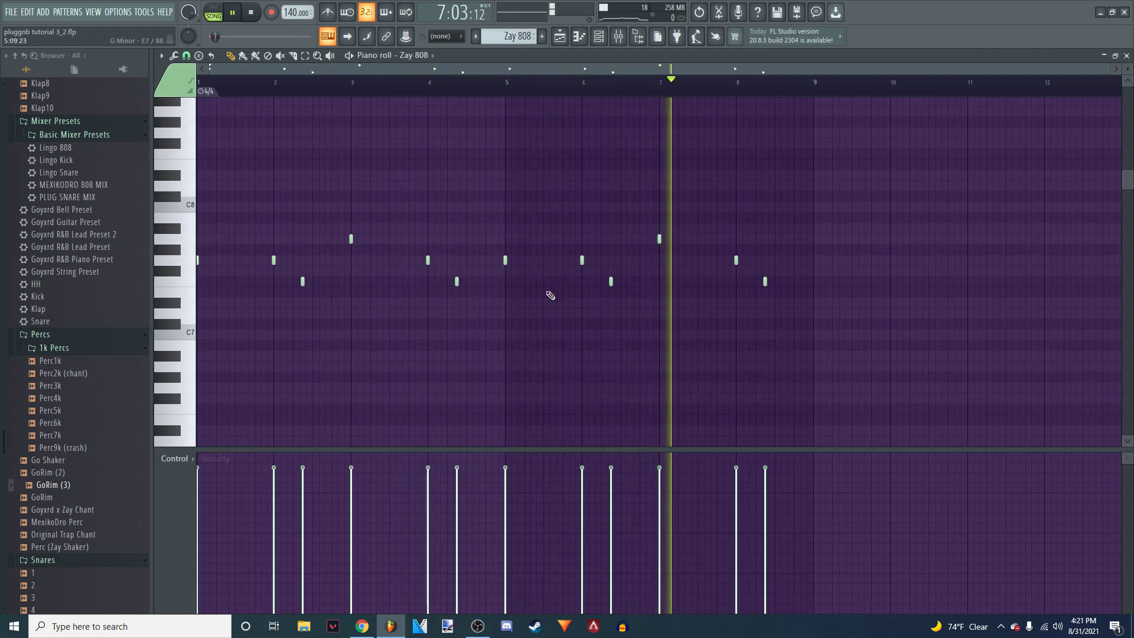
# Step: Return to the playlist, unmute Track 1 to hear it with the 808, and reopen the Zay 808 clip's notes
pyautogui.click(581, 41)
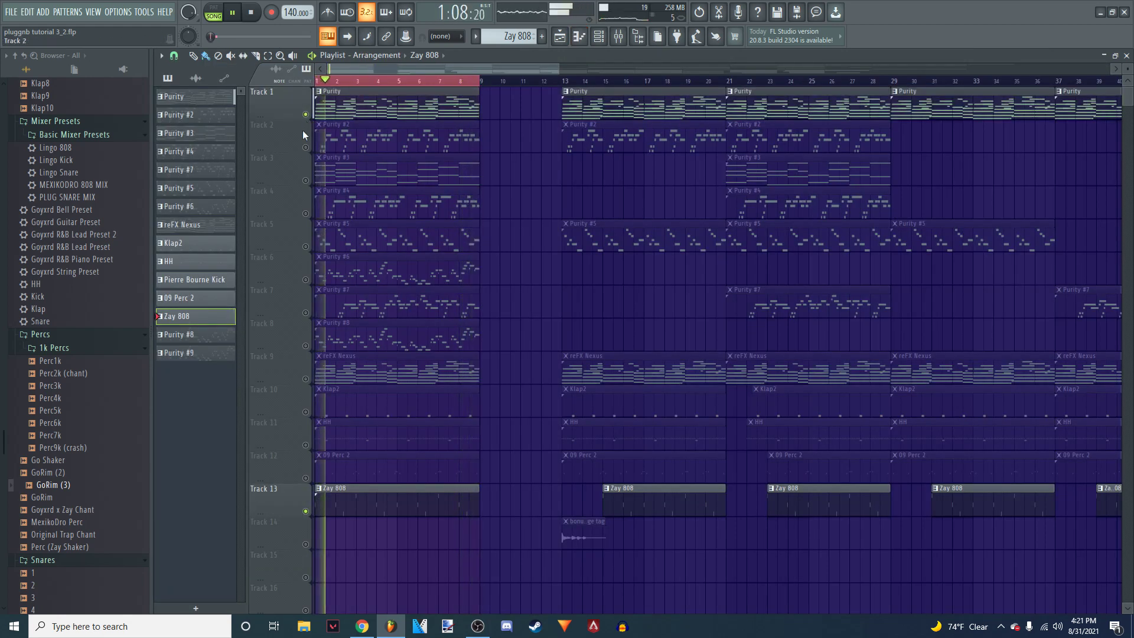
pyautogui.doubleClick(364, 516)
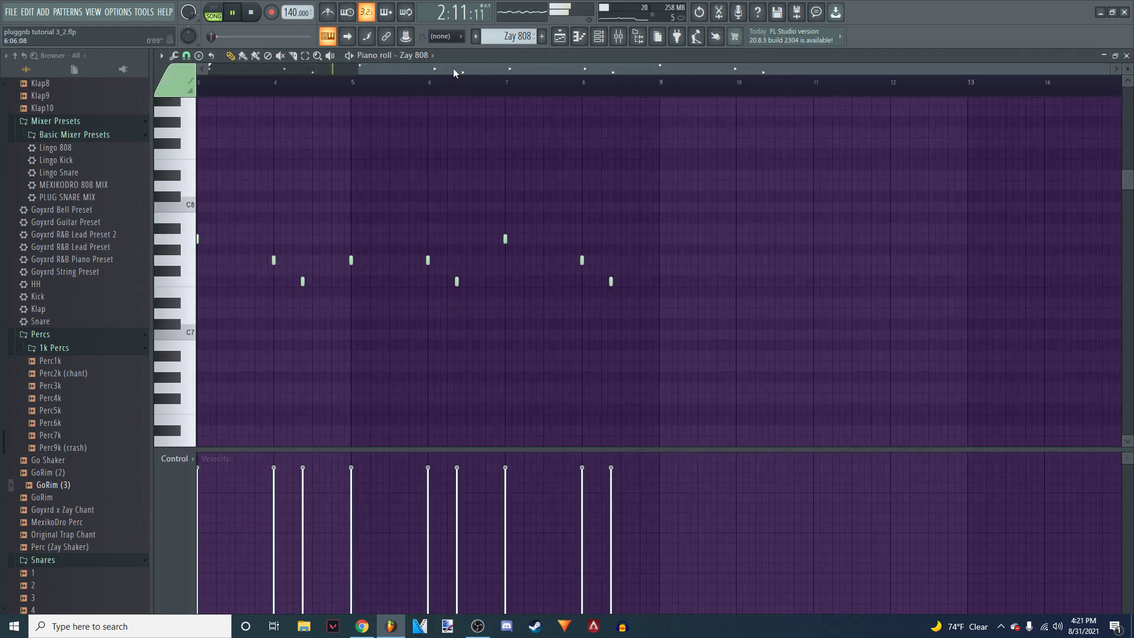
pyautogui.moveTo(455, 72); pyautogui.dragTo(218, 94)
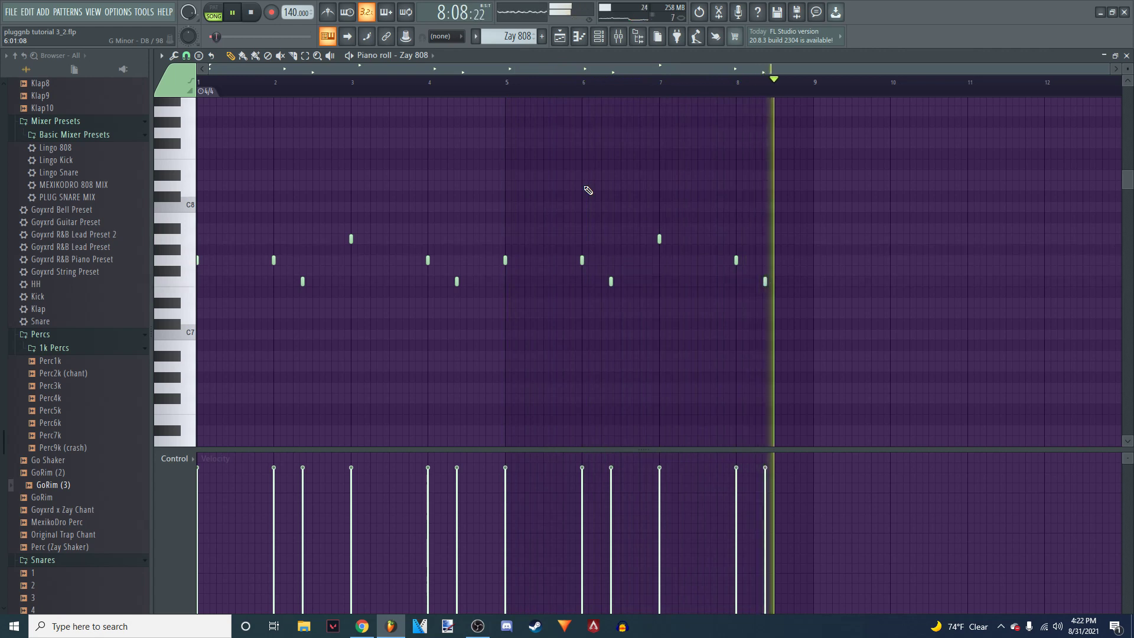
# Step: Transpose all of the Zay 808 notes back down two octaves
pyautogui.hotkey('ctrl', 'Down')
pyautogui.hotkey('ctrl', 'Down')
pyautogui.scroll(-6, 585, 186)
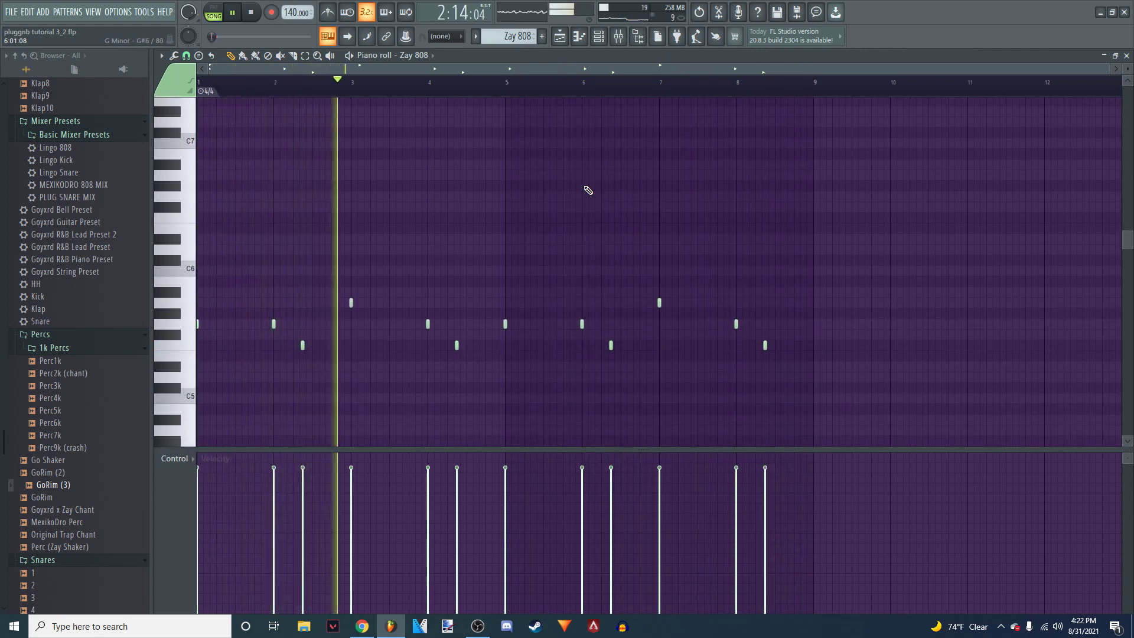
# Step: Return to the playlist and unmute the Klap2, HH and 09 Perc 2 tracks to hear the drums with the 808
pyautogui.click(568, 37)
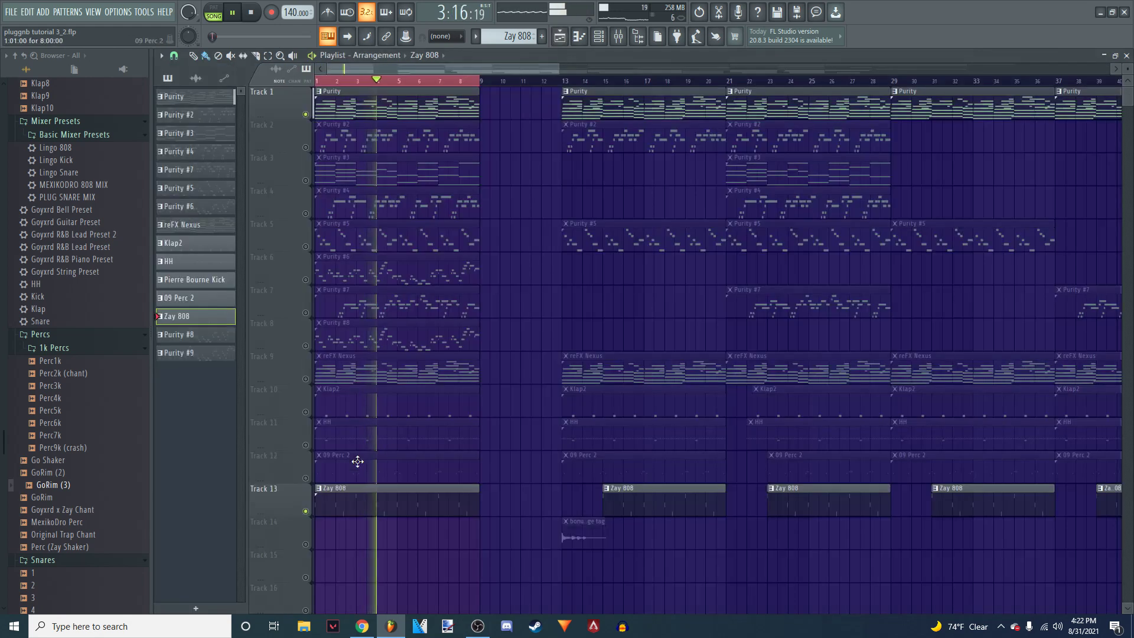
pyautogui.click(306, 412)
pyautogui.click(305, 445)
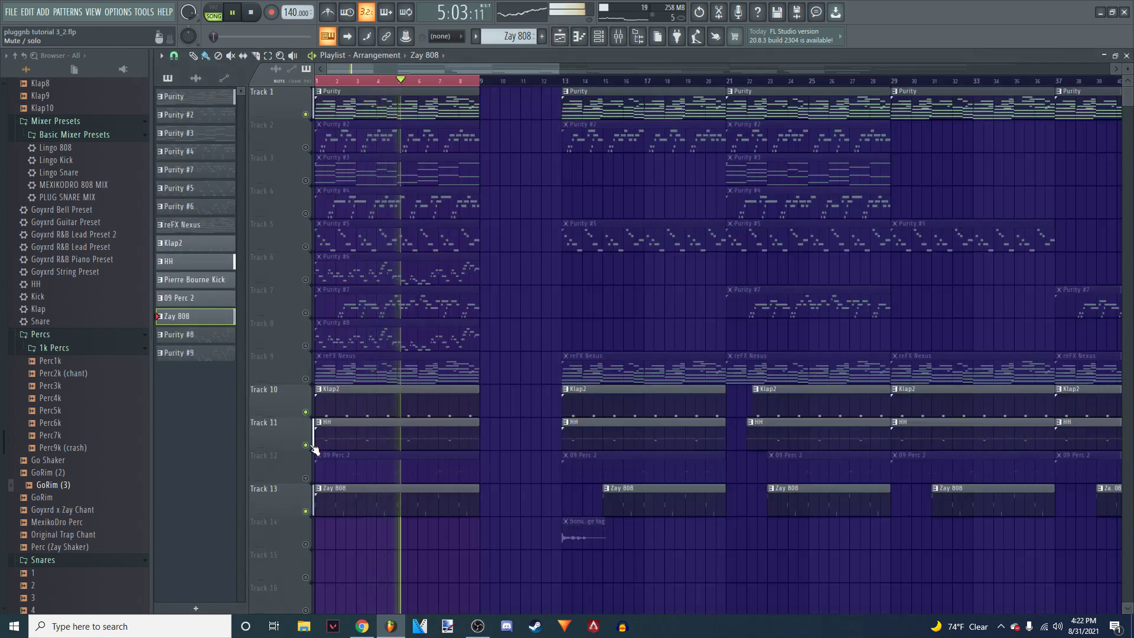
pyautogui.click(306, 477)
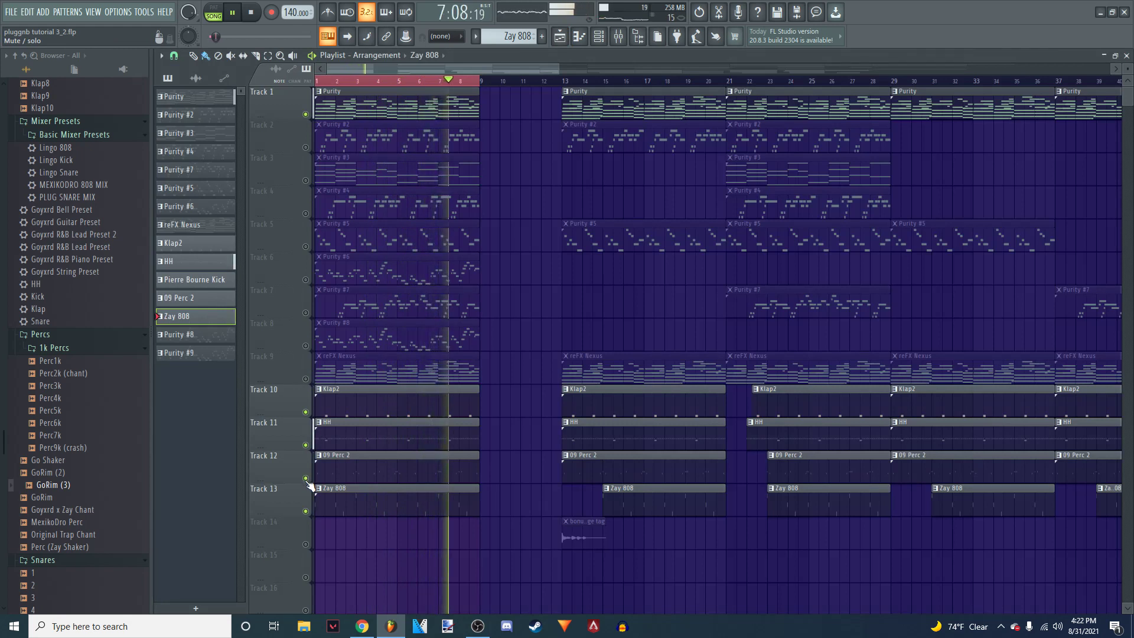
# Step: Unmute Tracks 2, 4 and 7 to hear the melodies over the drums, then stop playback
pyautogui.click(306, 148)
pyautogui.click(306, 213)
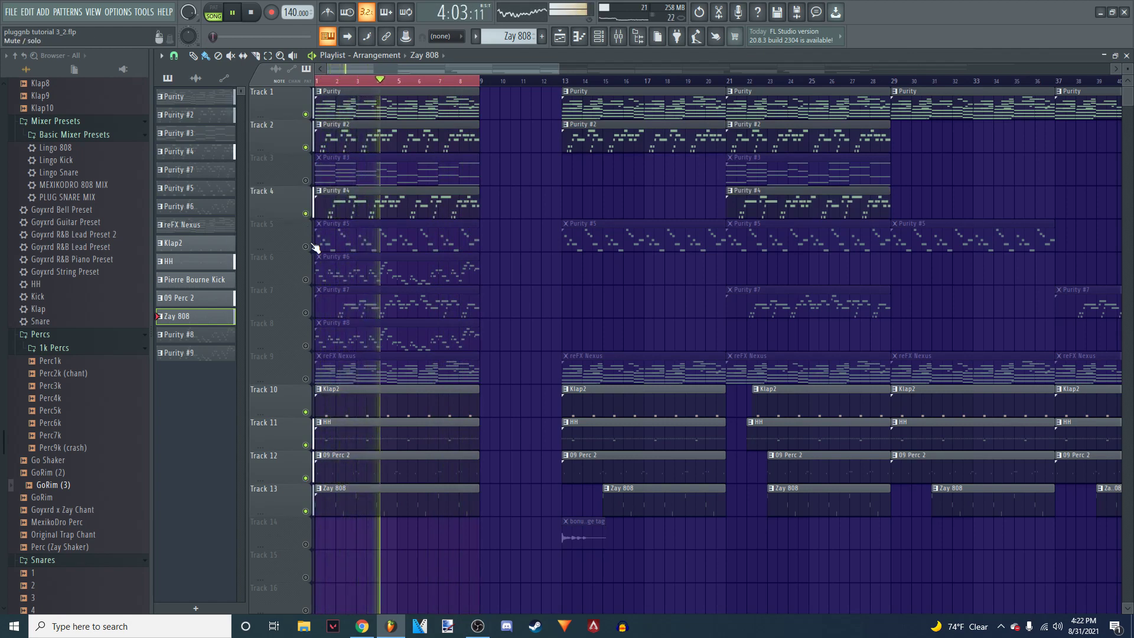
pyautogui.click(306, 313)
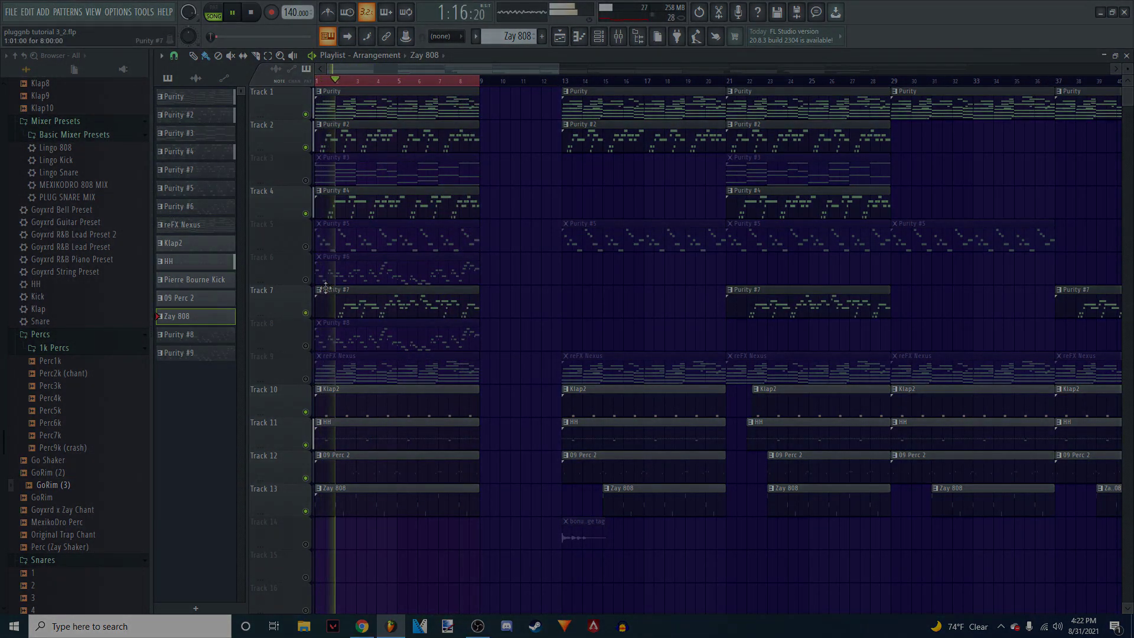
pyautogui.press('space')
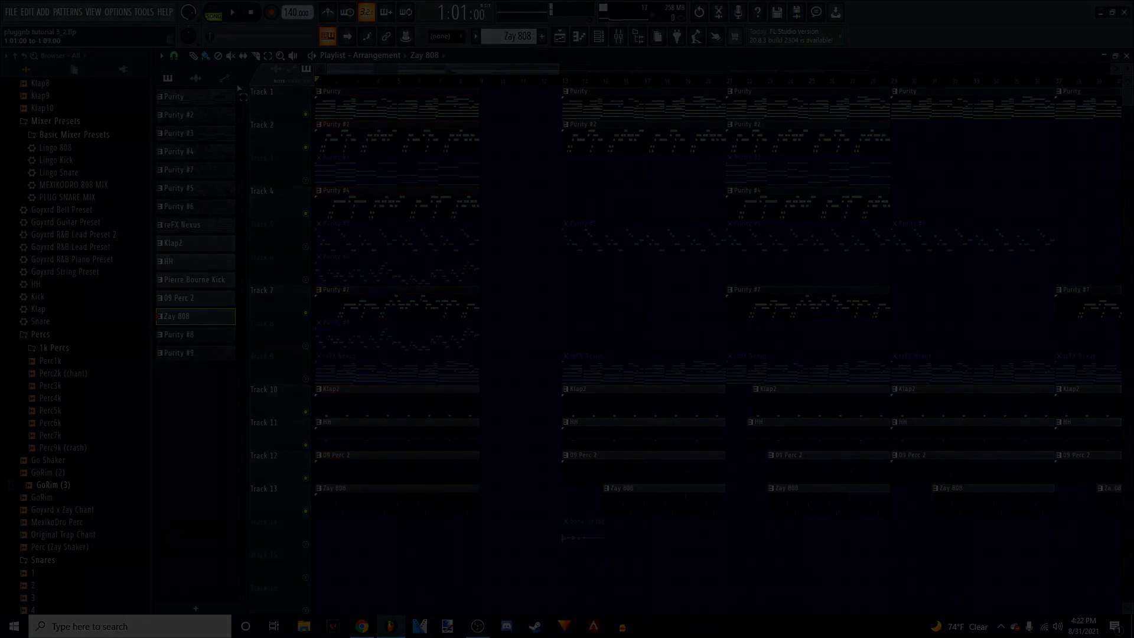